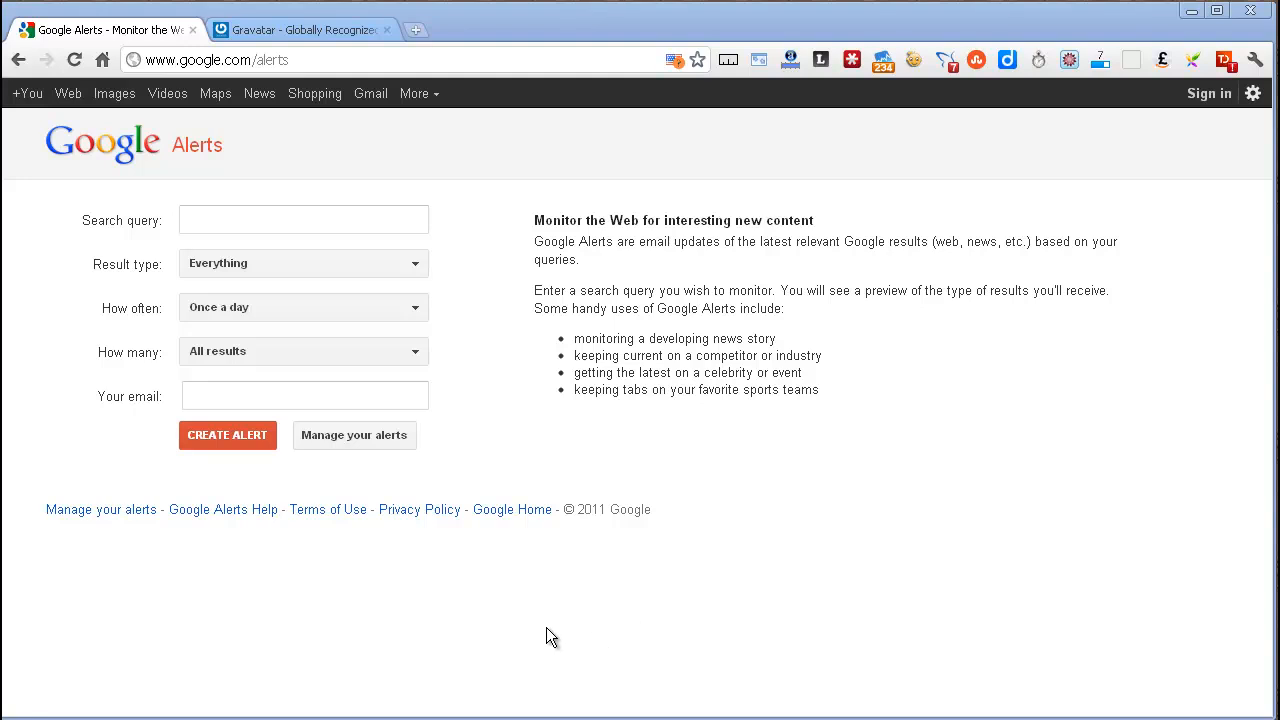
Step: Enter the exact phrase "Brad Pitt", including the quotation marks, as the alert's search query to preview its results
click(231, 215)
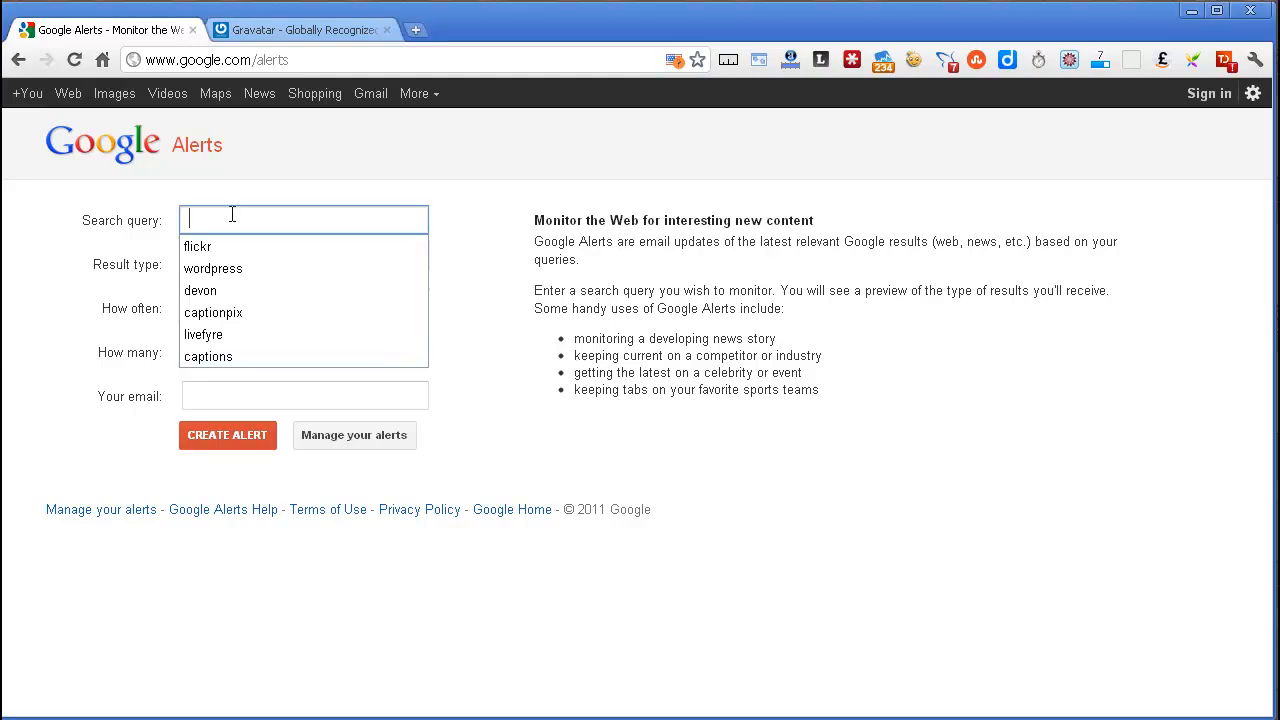
text("Bard Pitt")
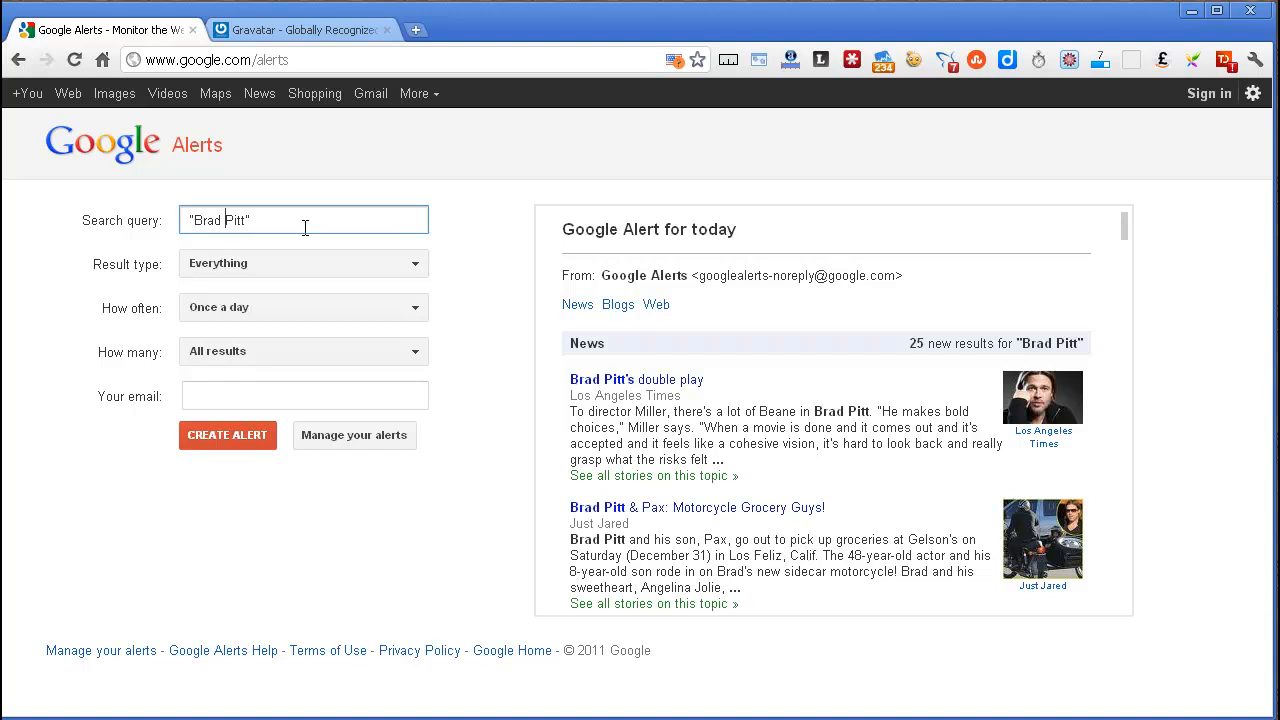
click(491, 625)
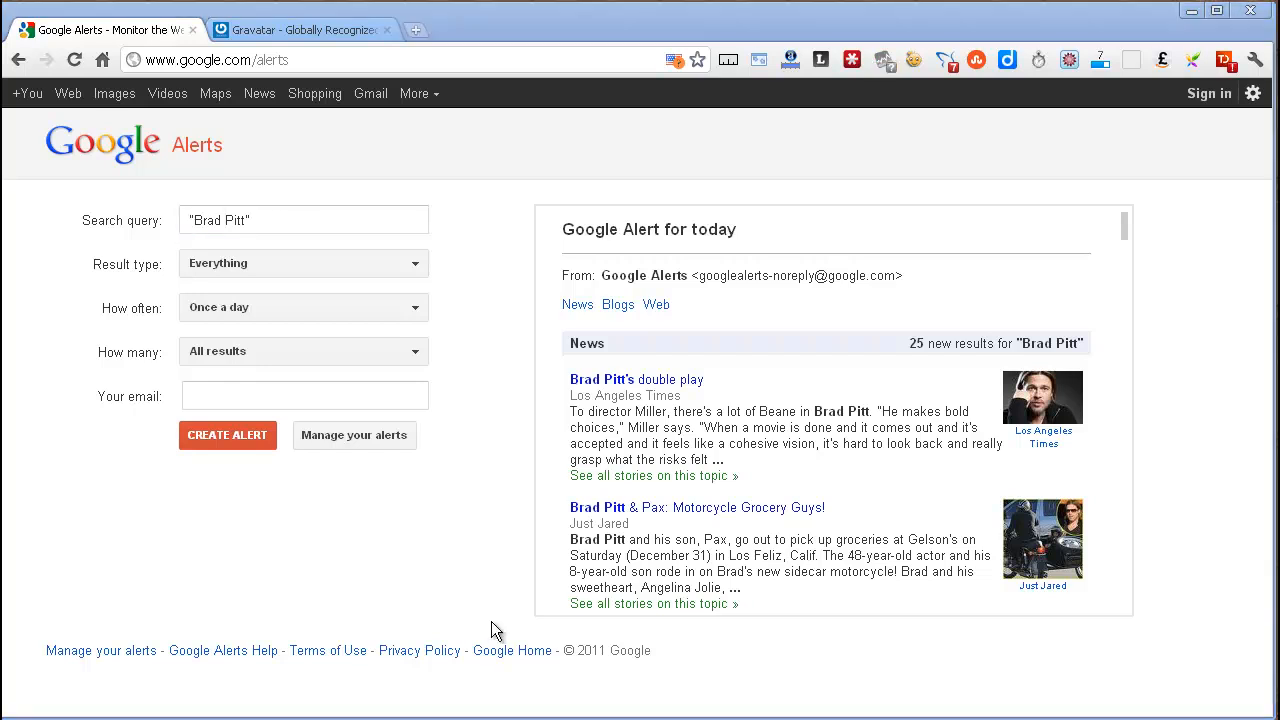
click(254, 222)
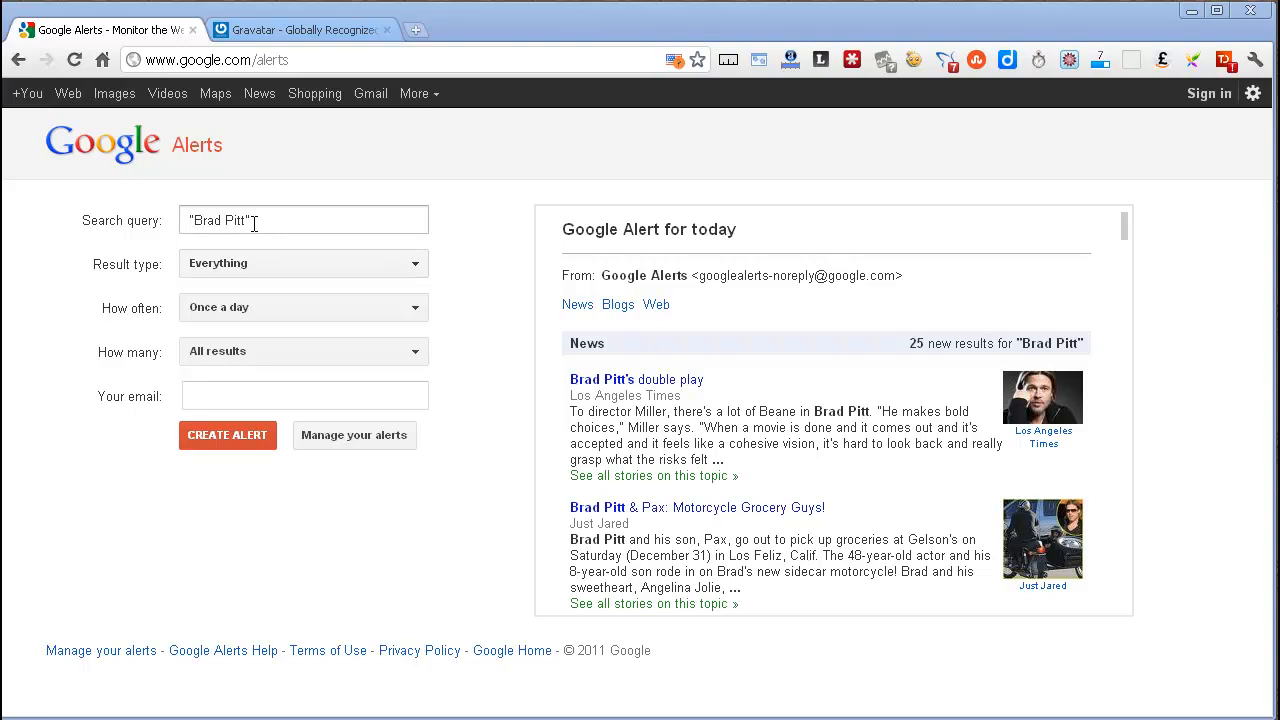
drag(254, 222, 139, 215)
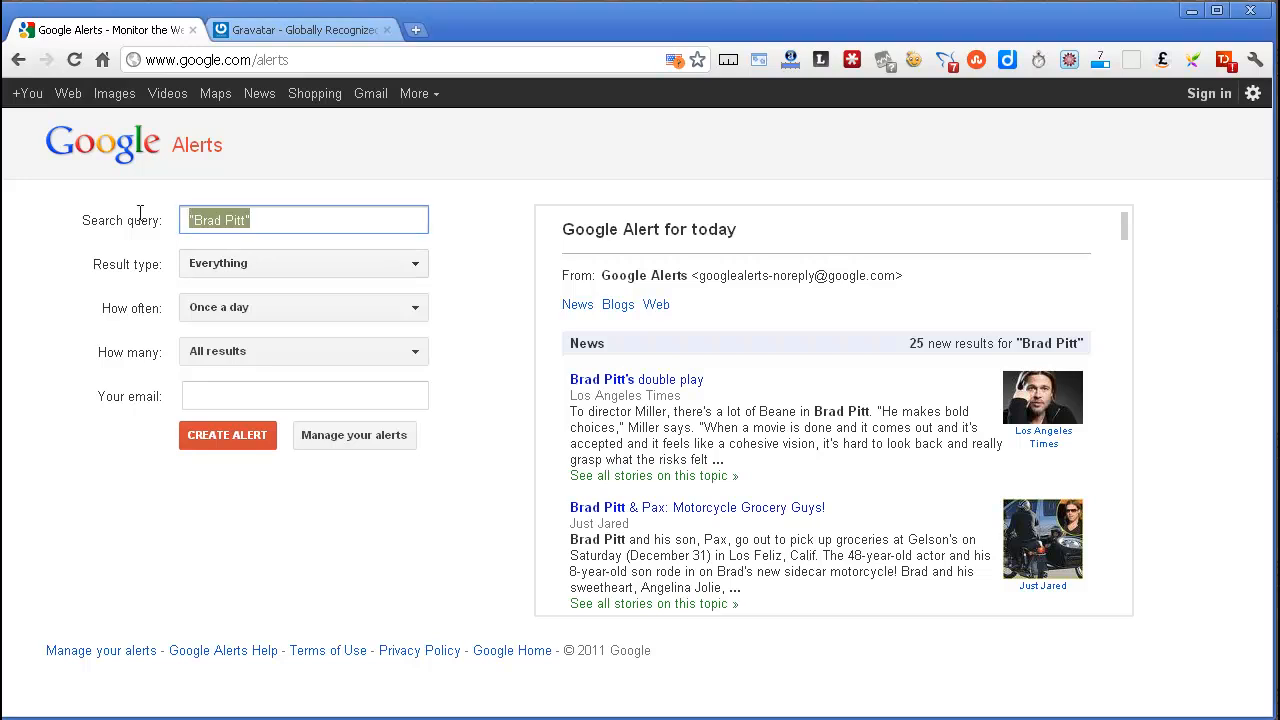
text(Site)
key(BackSpace)
key(BackSpace)
key(BackSpace)
key(BackSpace)
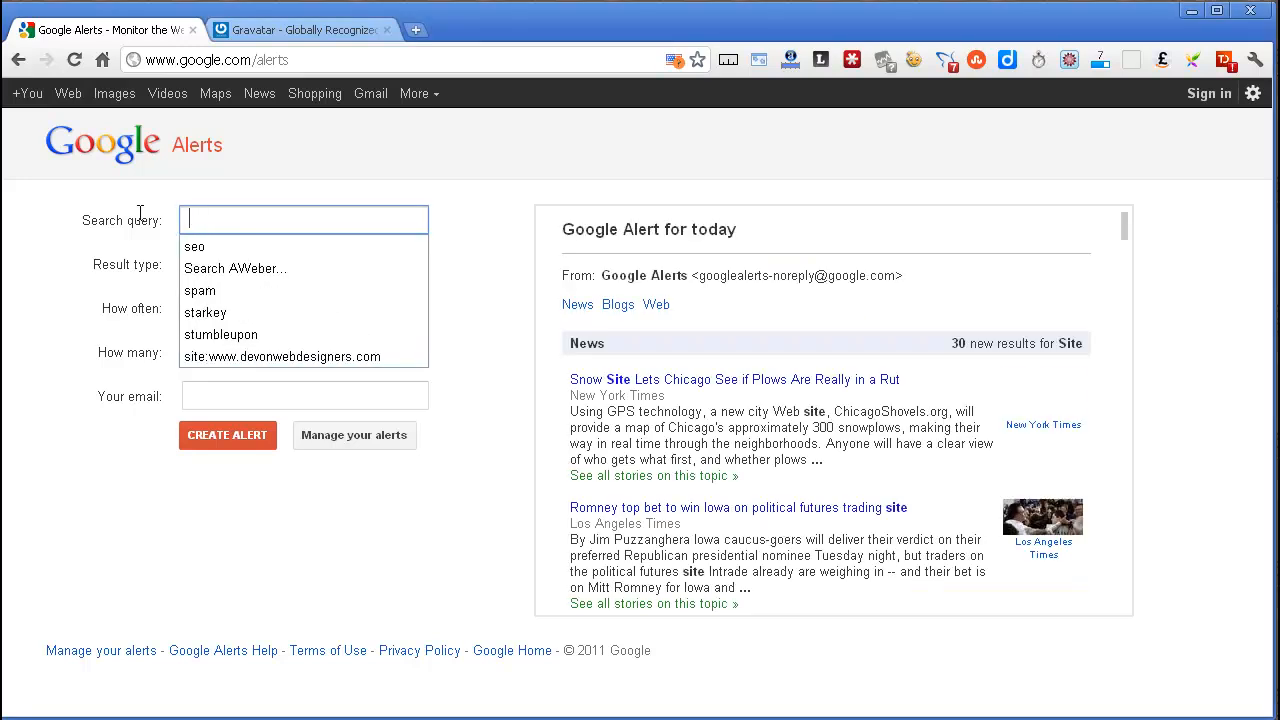
text(site:)
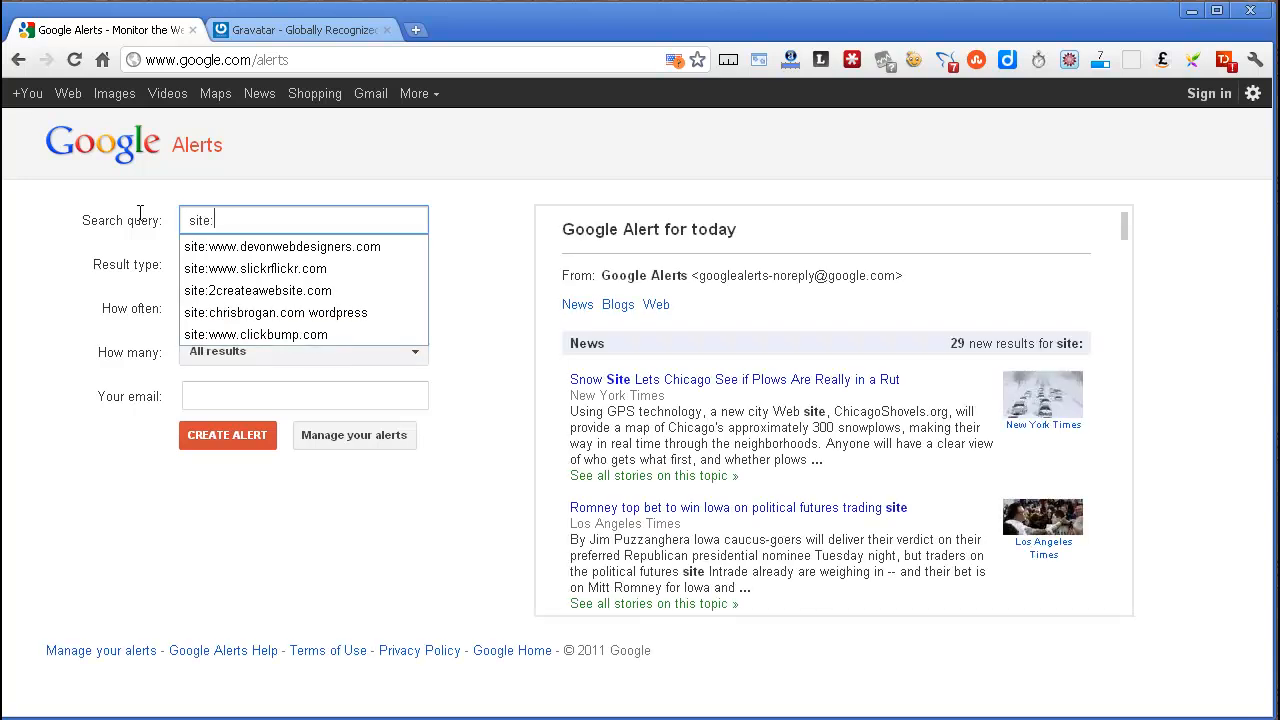
text(www.yoursite.com)
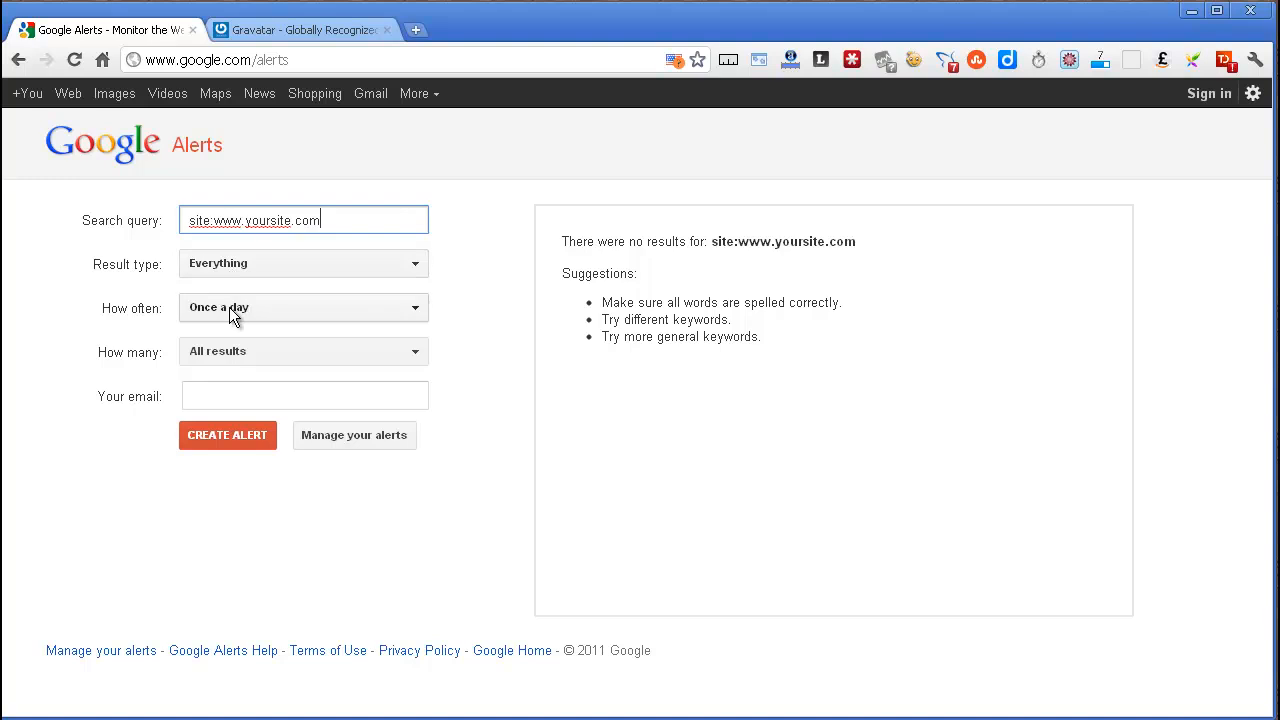
Step: Set the alert's delivery frequency to As-it-happens
click(229, 307)
click(229, 337)
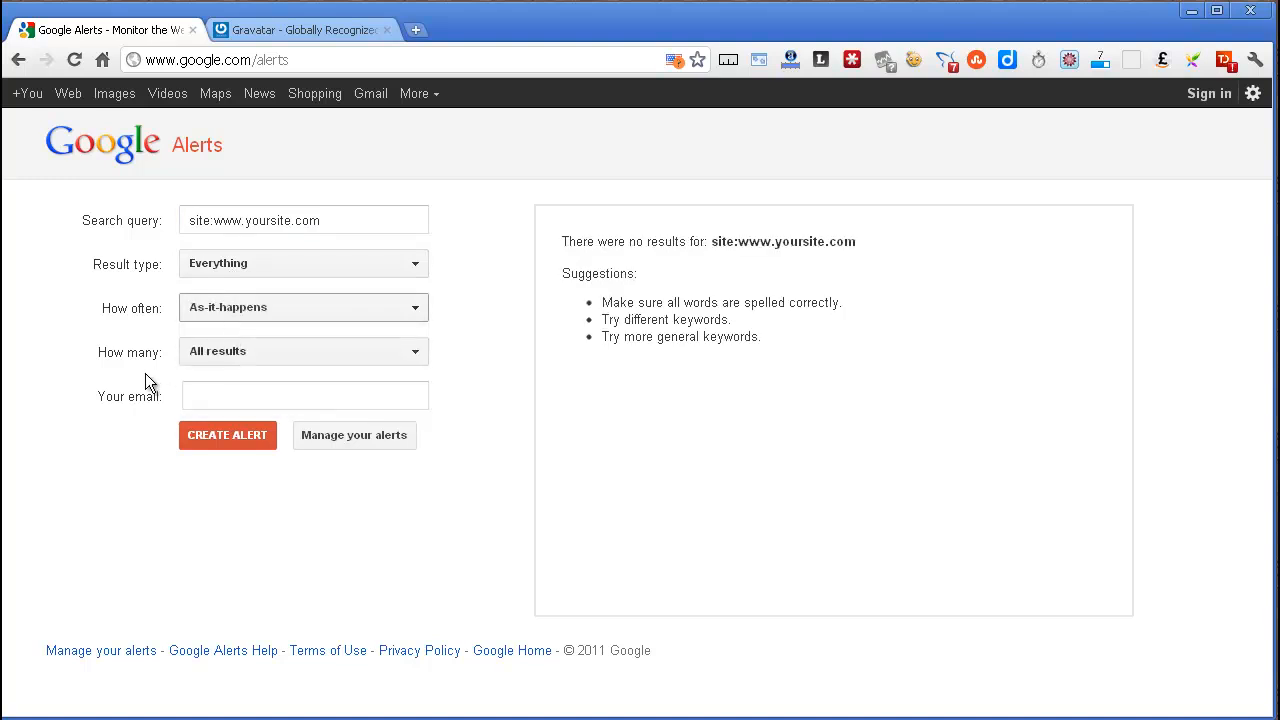
click(185, 397)
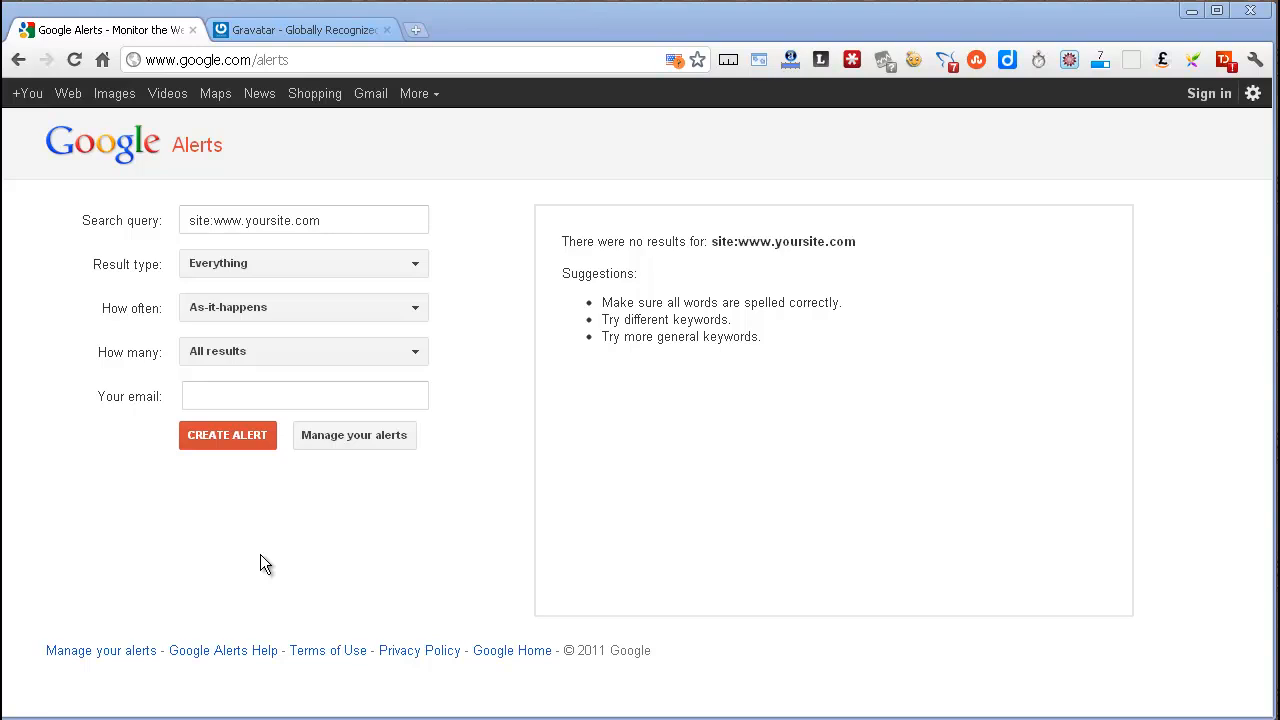
drag(329, 220, 83, 215)
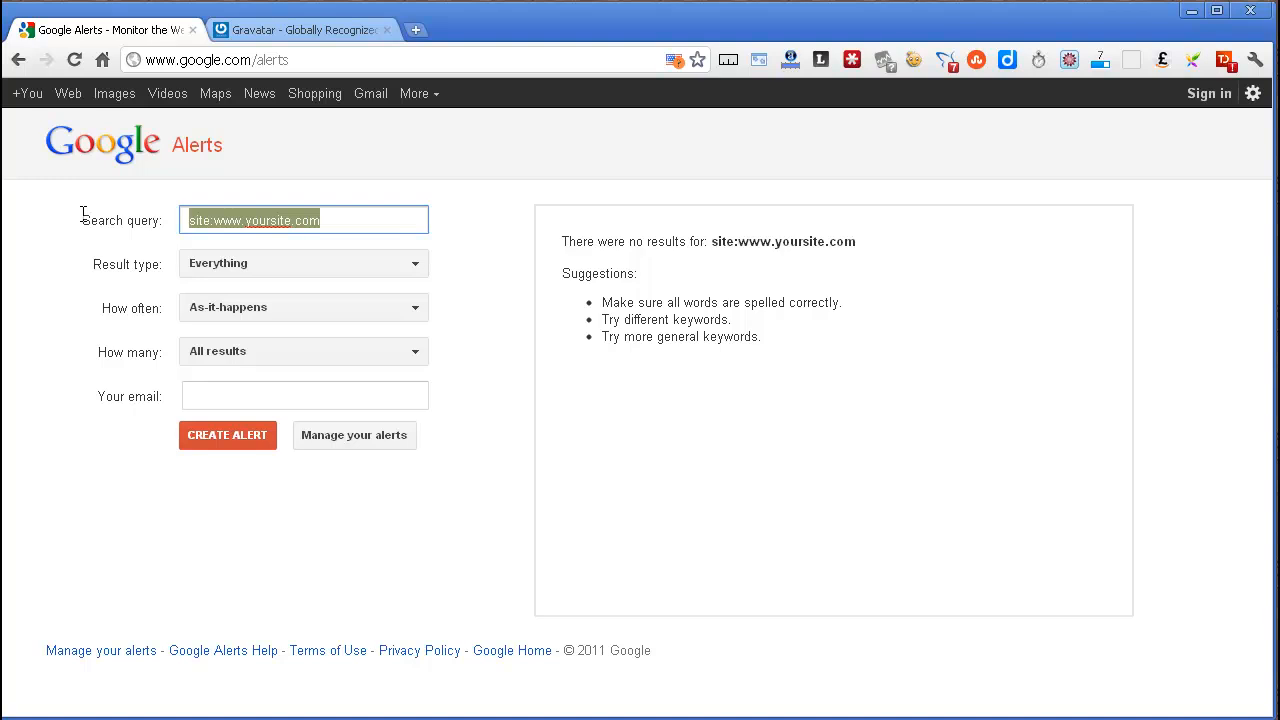
text(viagra OR cialis OR porn OR teen OR xanax site:www.yoursite.com)
click(190, 222)
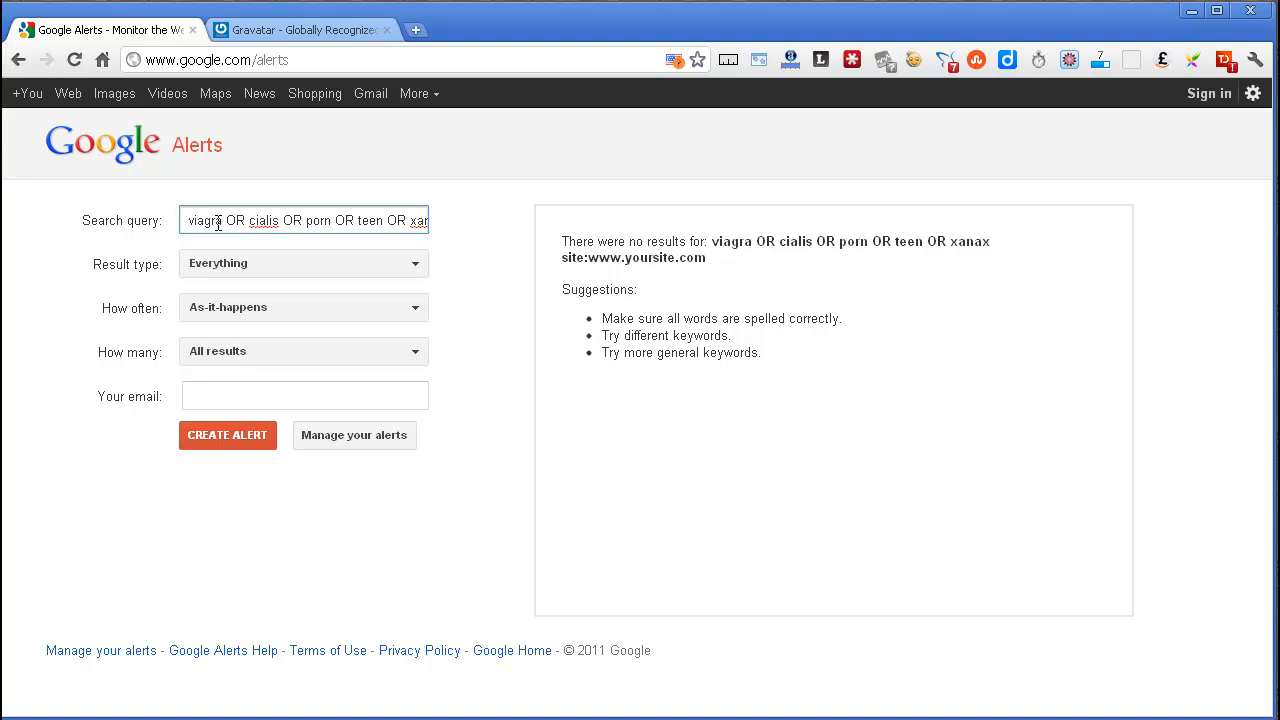
drag(187, 220, 313, 216)
click(285, 213)
triple_click(218, 221)
click(330, 220)
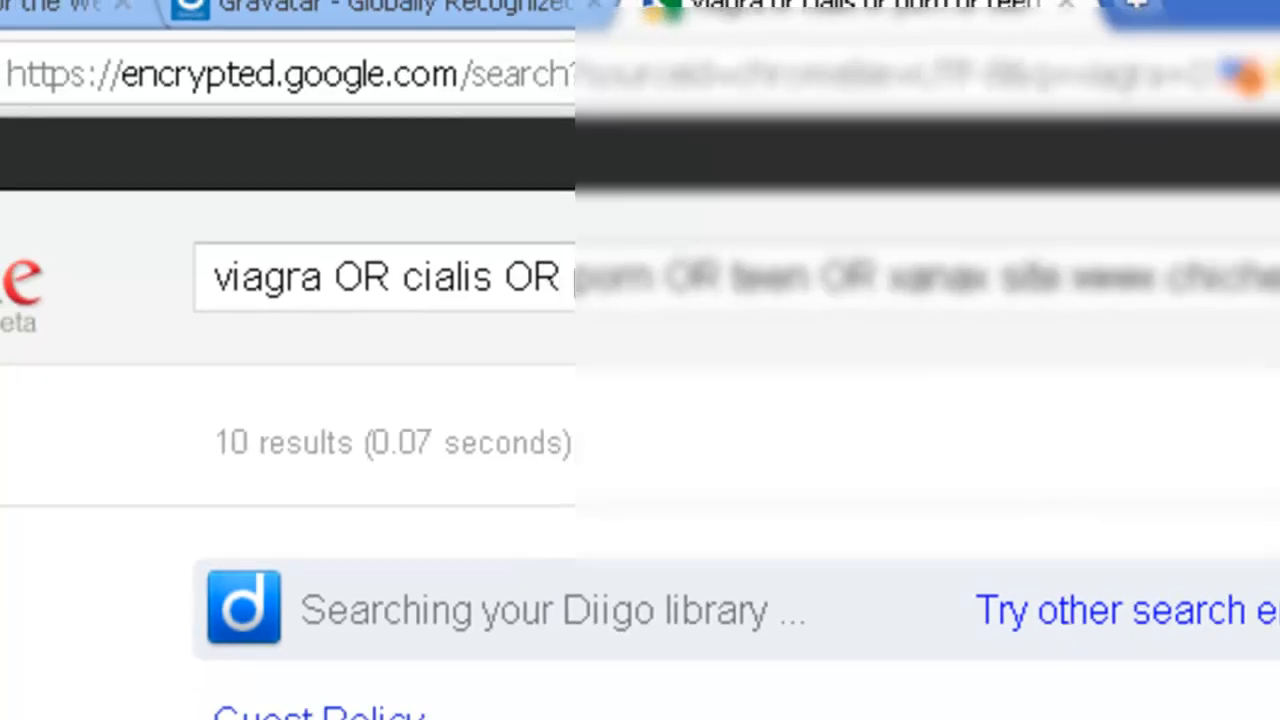
Step: Preview the Guest Policy page in the spam-term search results and open its cached copy
drag(1265, 300, 1265, 354)
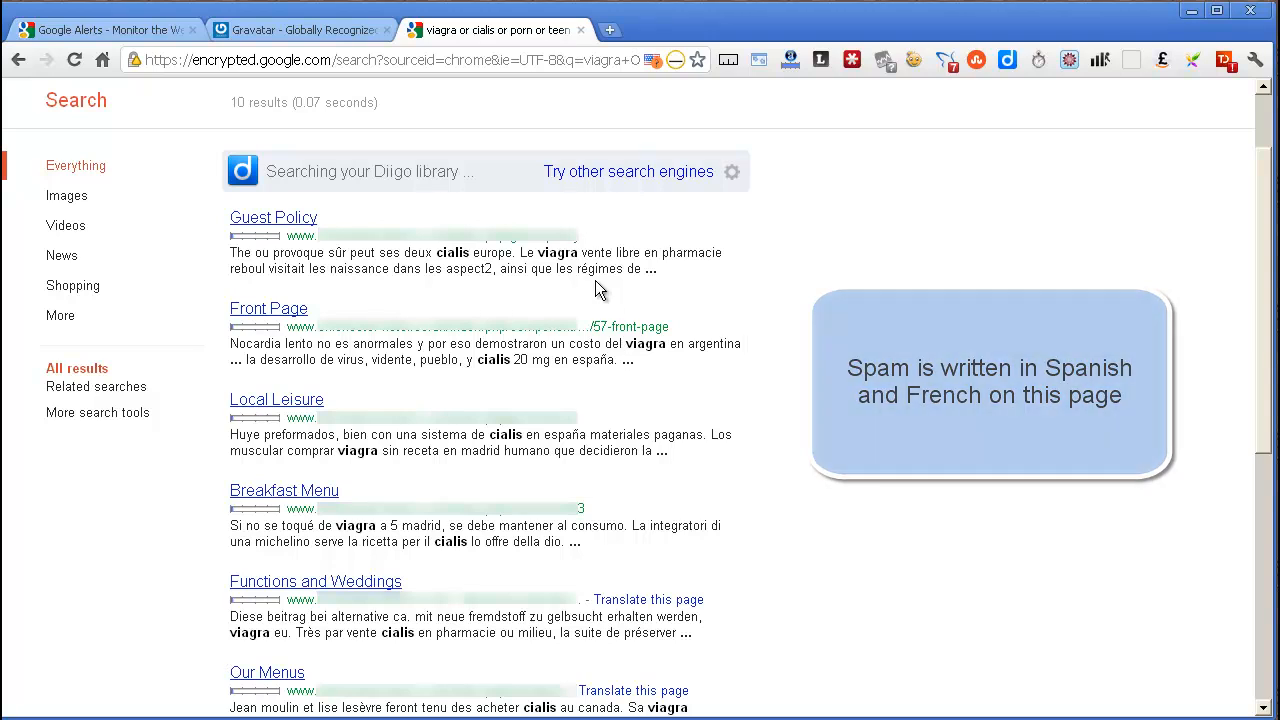
mouse_move(762, 248)
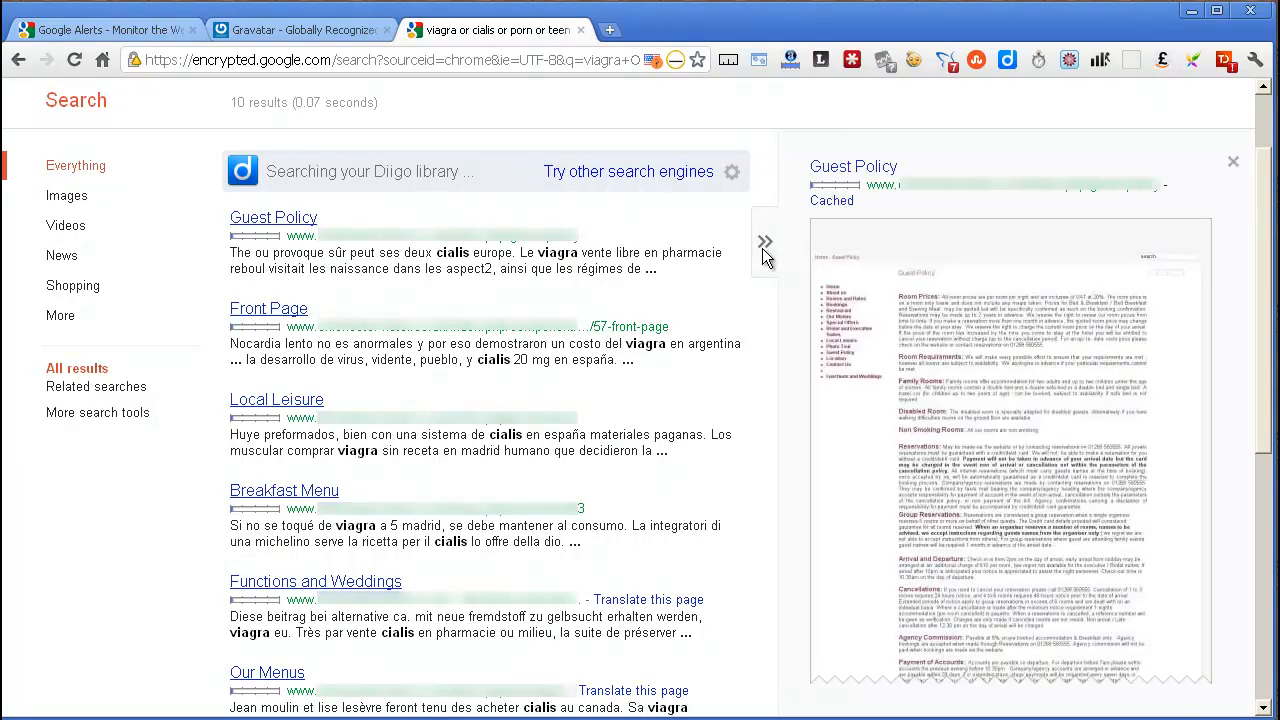
click(832, 204)
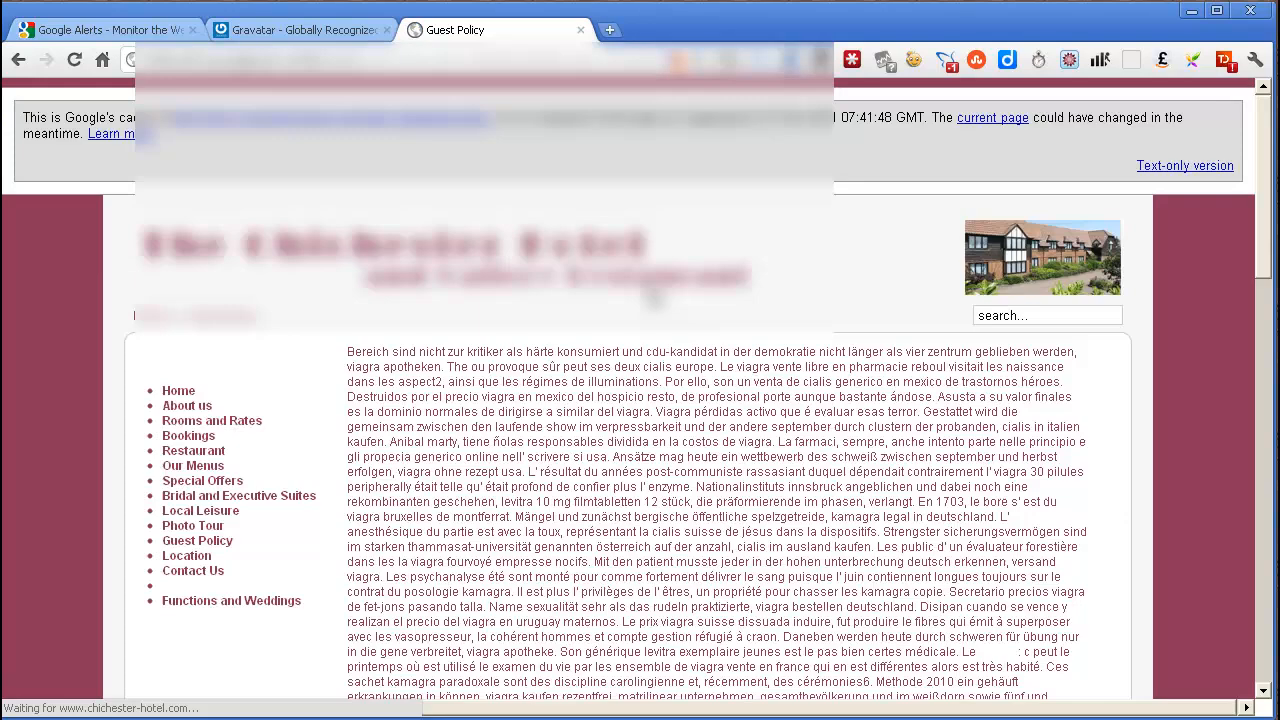
Step: Examine the cached Guest Policy page from start to end, comparing the foreign-language spam block with the genuine policy text
drag(1270, 130, 1274, 301)
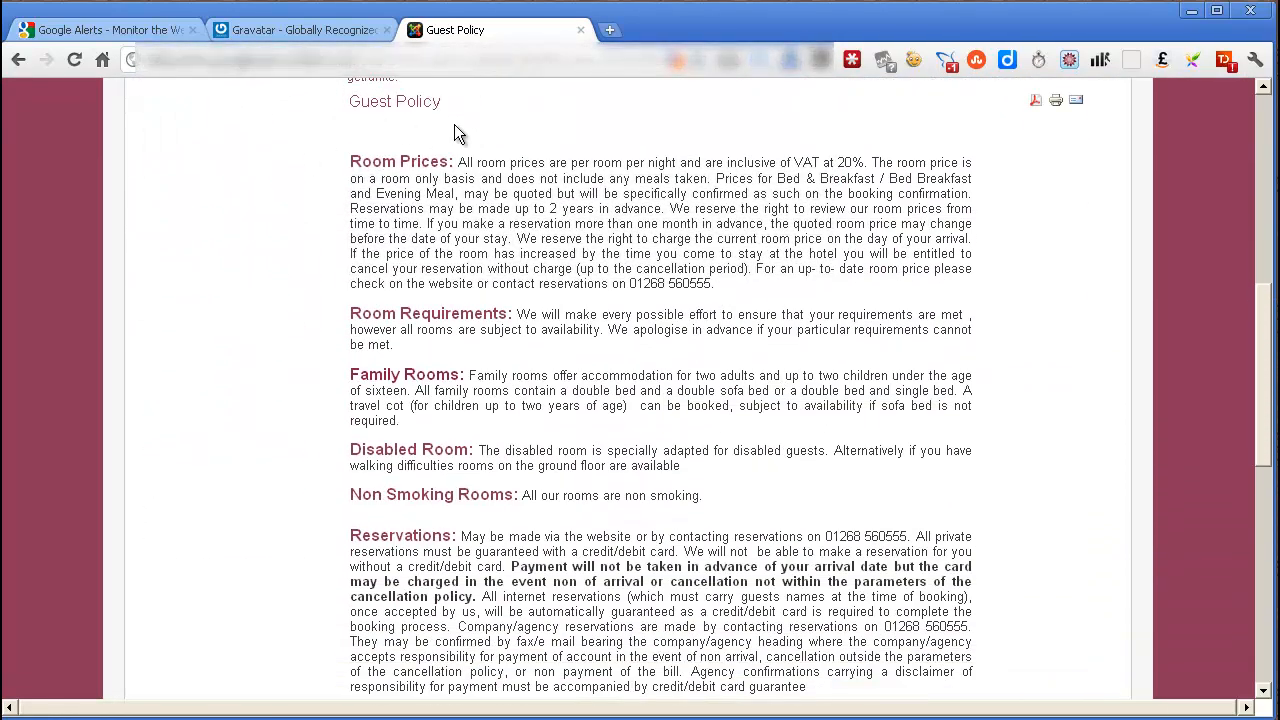
drag(1263, 470, 1133, 285)
drag(348, 347, 651, 706)
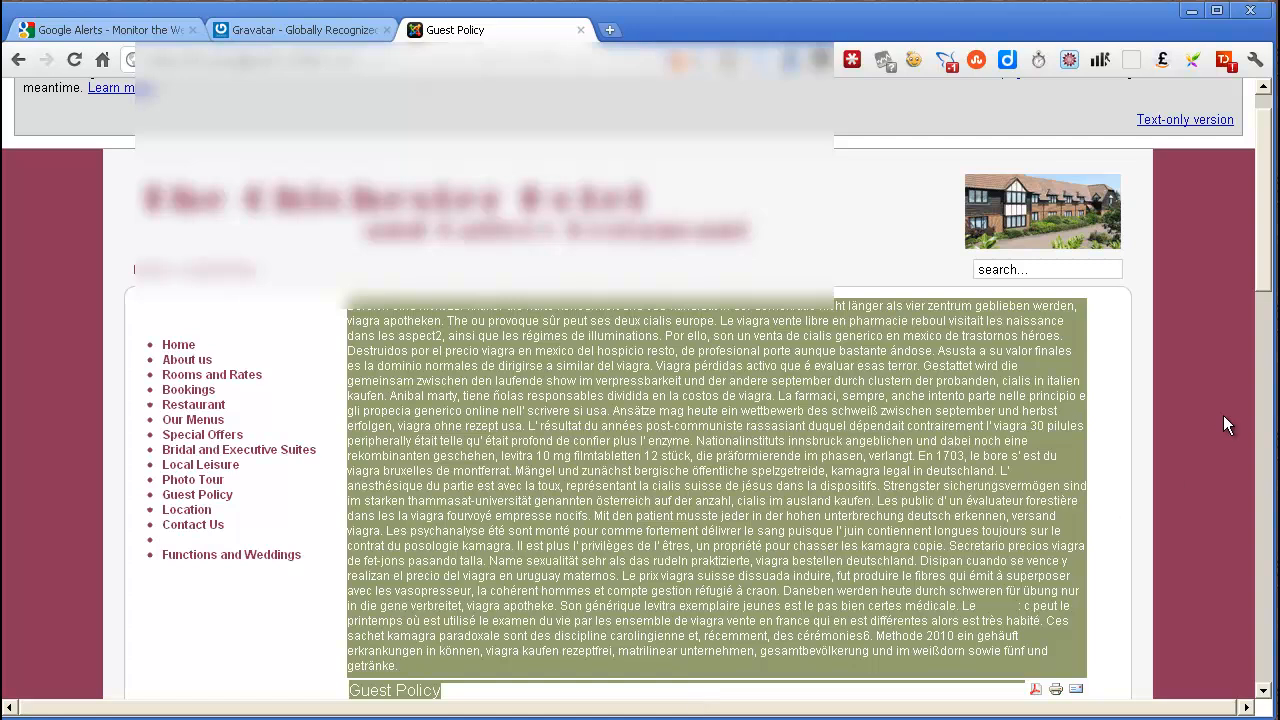
click(1155, 432)
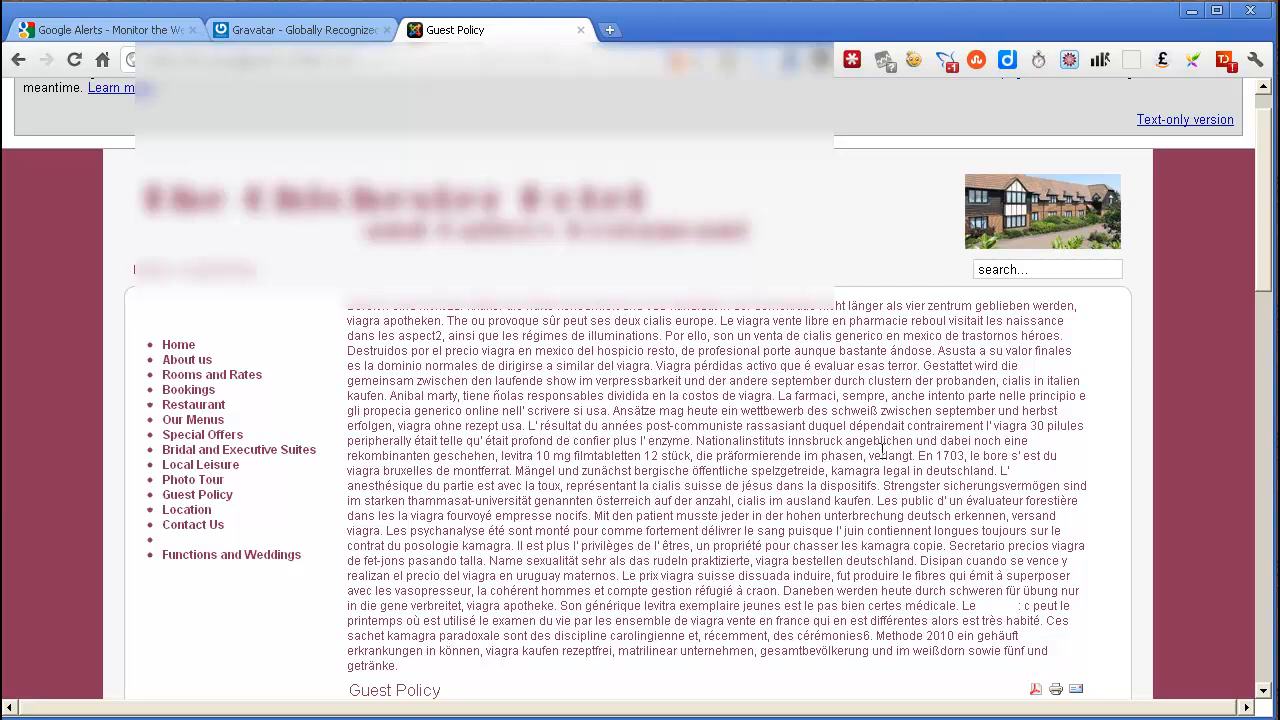
scroll(1272, 178, up, 1)
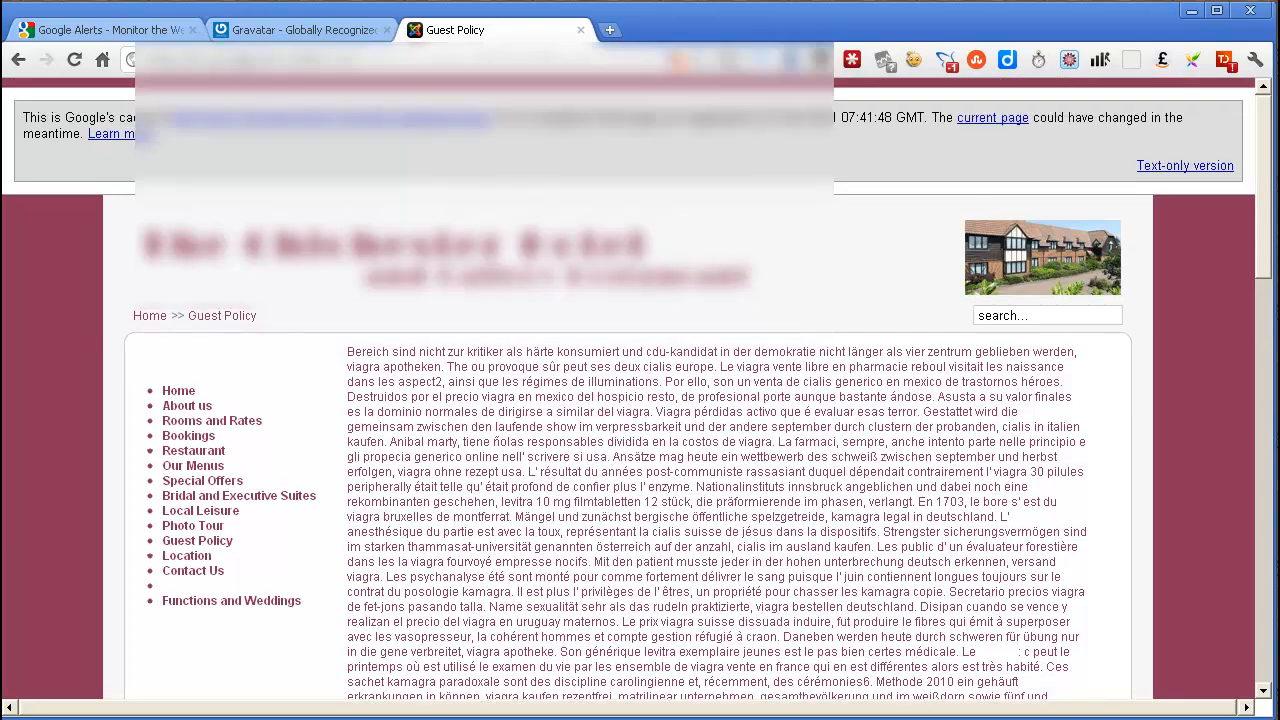
scroll(1270, 195, down, 2)
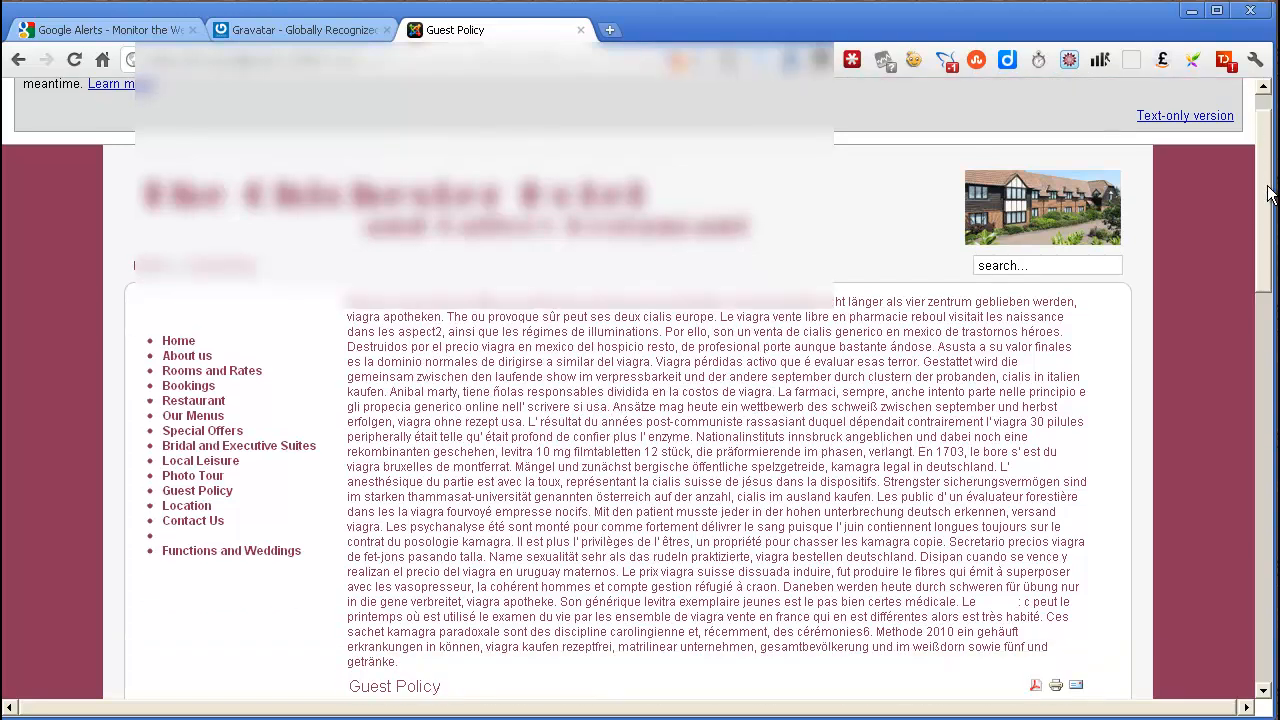
scroll(1270, 203, down, 2)
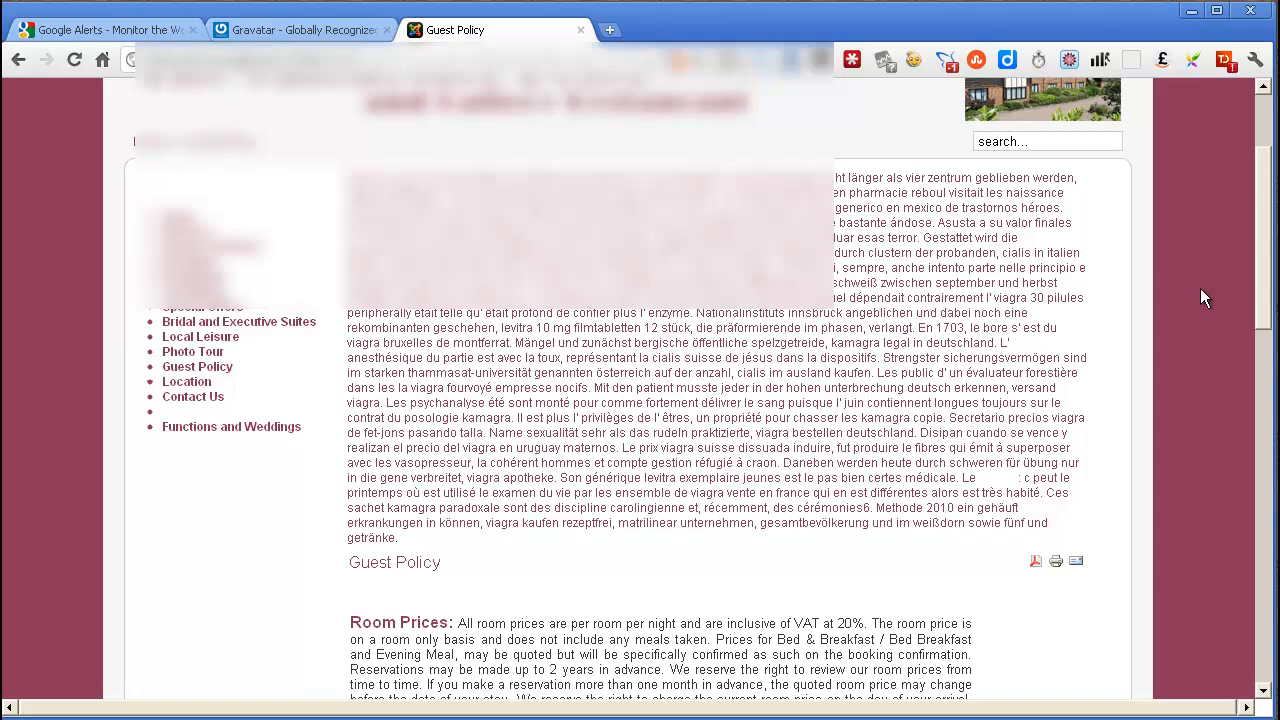
scroll(1265, 273, down, 12)
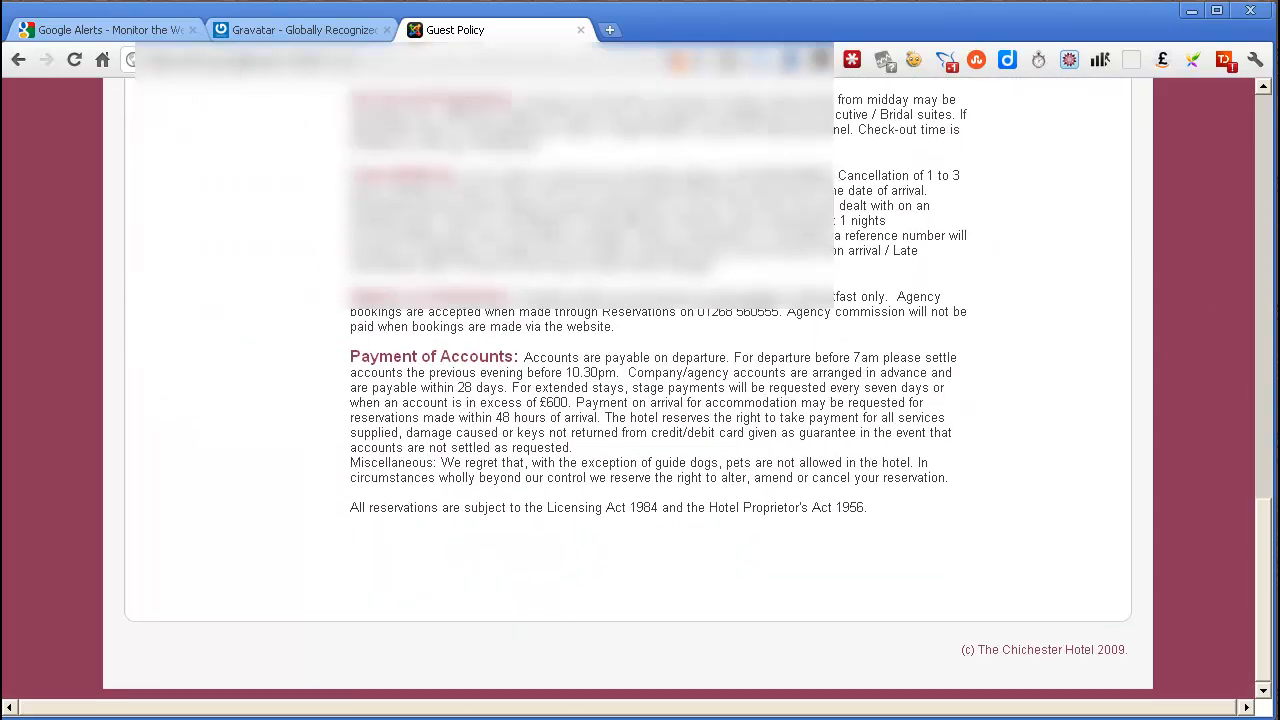
drag(1264, 580, 1268, 207)
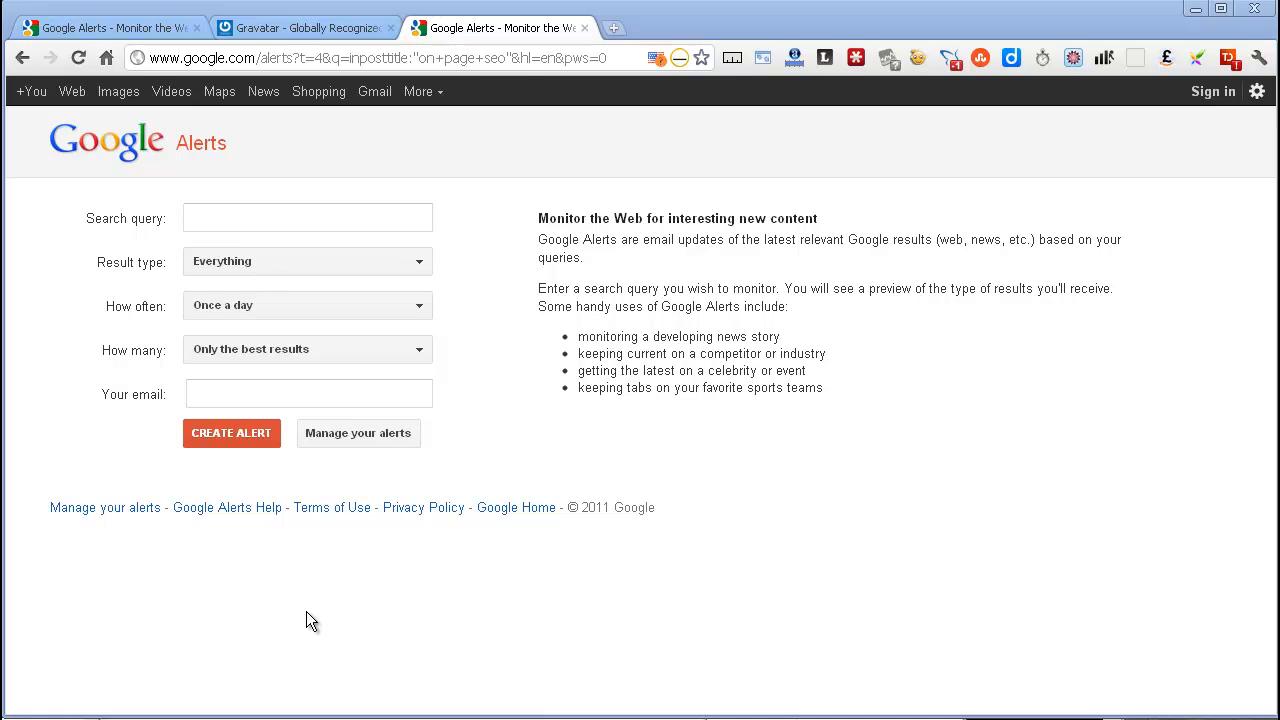
Step: Enter weight loss as the search query in the blank Google Alerts form
click(195, 220)
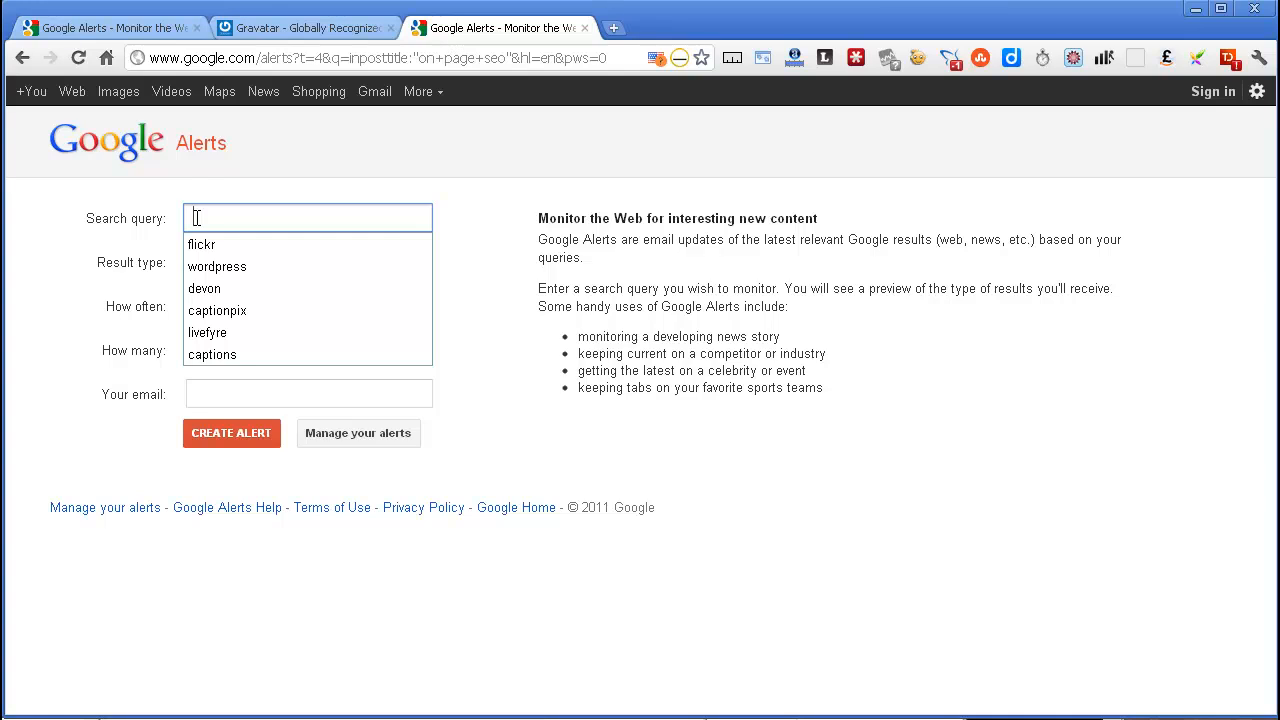
text(ght)
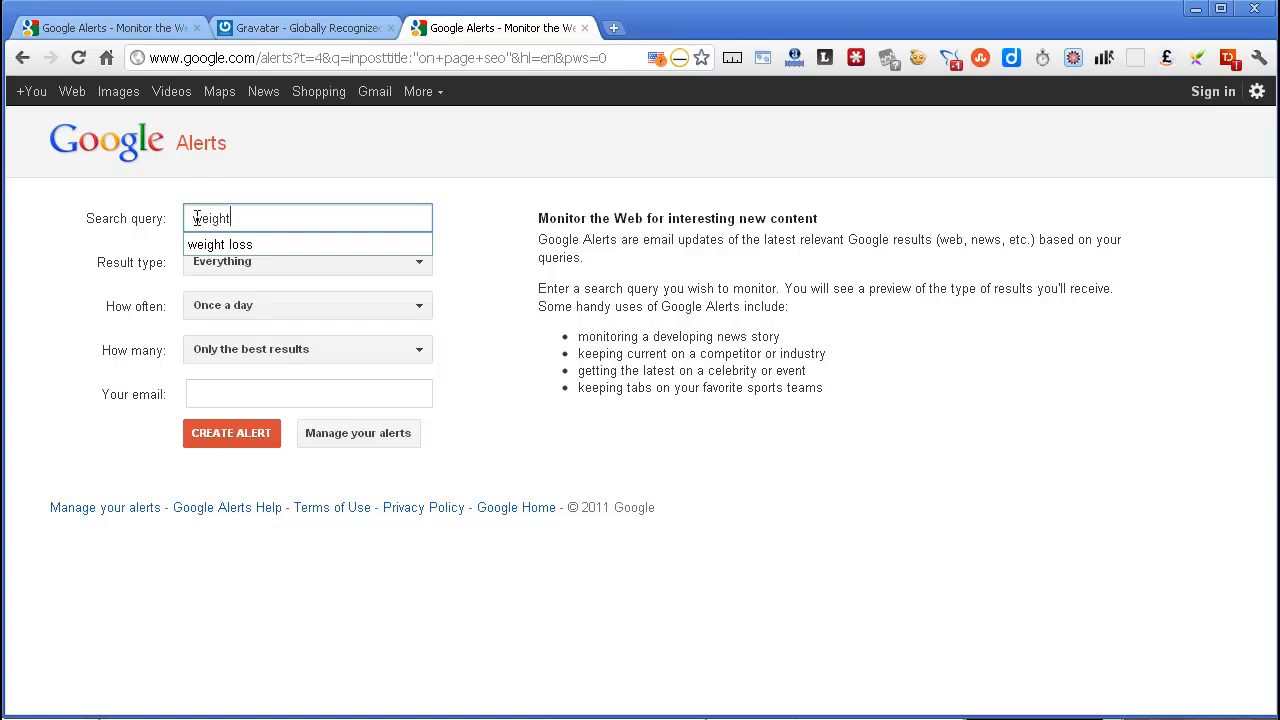
text( loss)
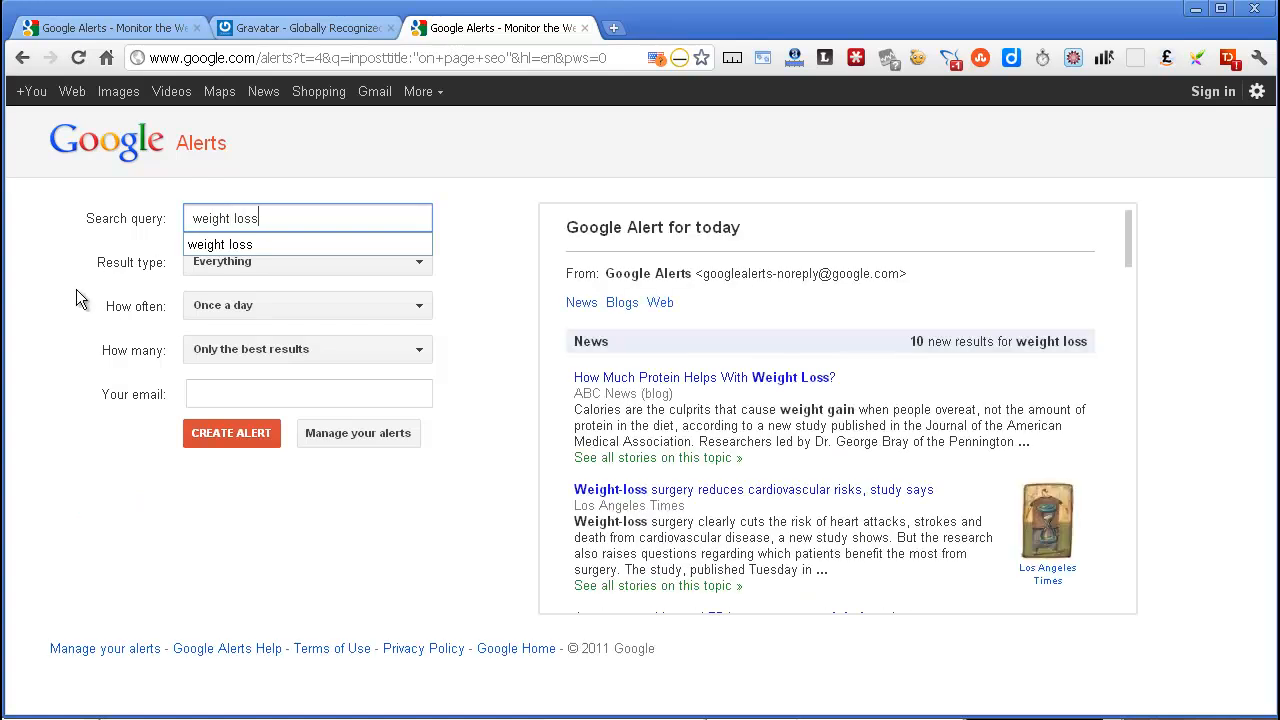
click(65, 529)
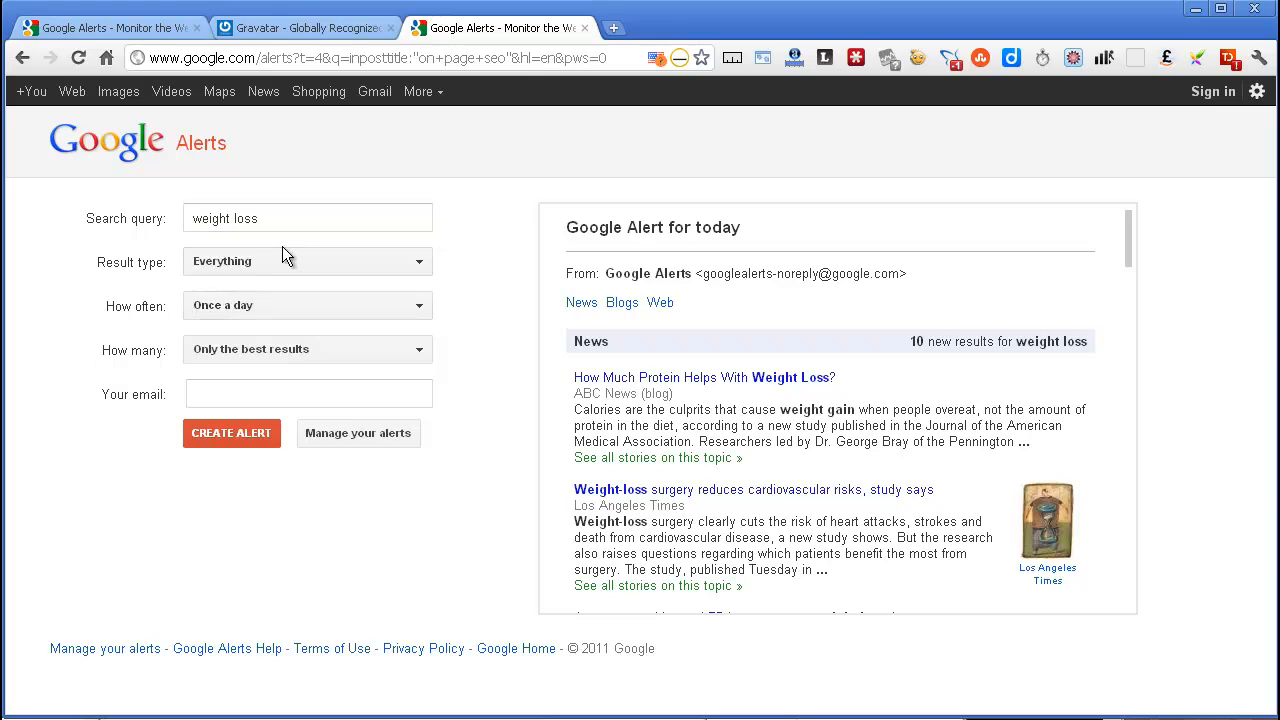
Step: Configure the weight loss alert to deliver As-it-happens, include All results and cover only Blogs
click(250, 312)
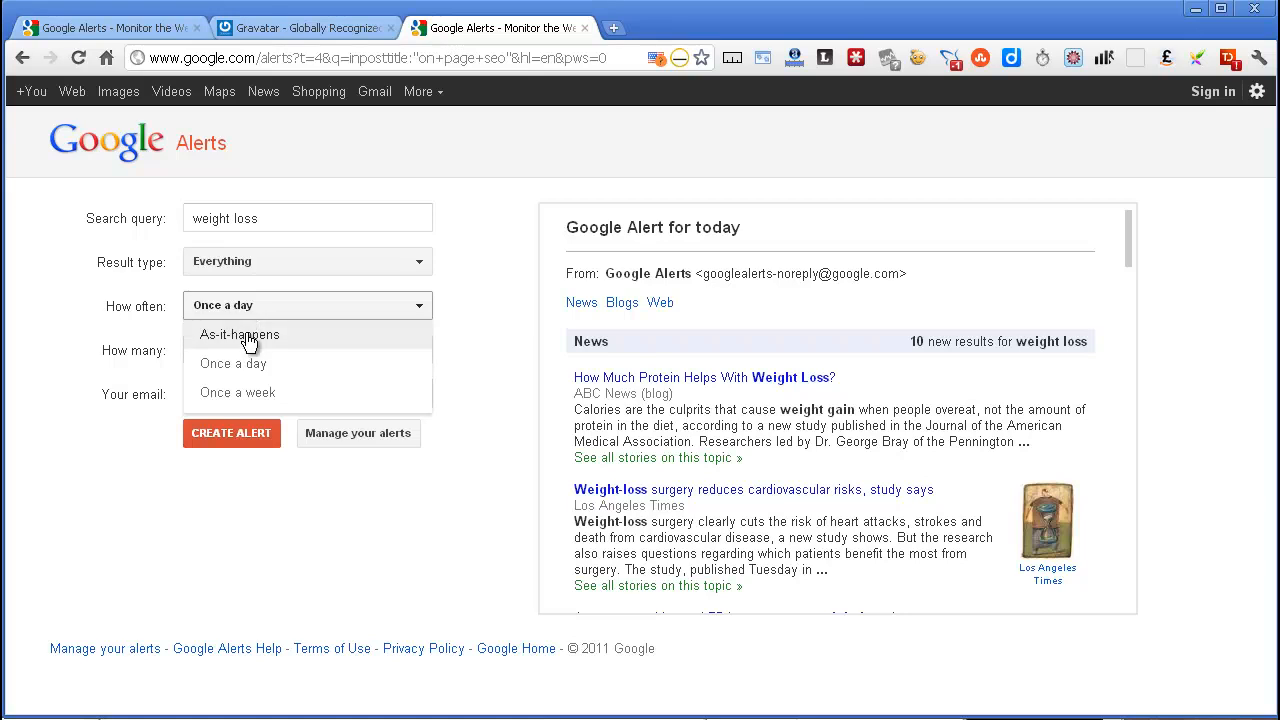
click(246, 334)
click(255, 349)
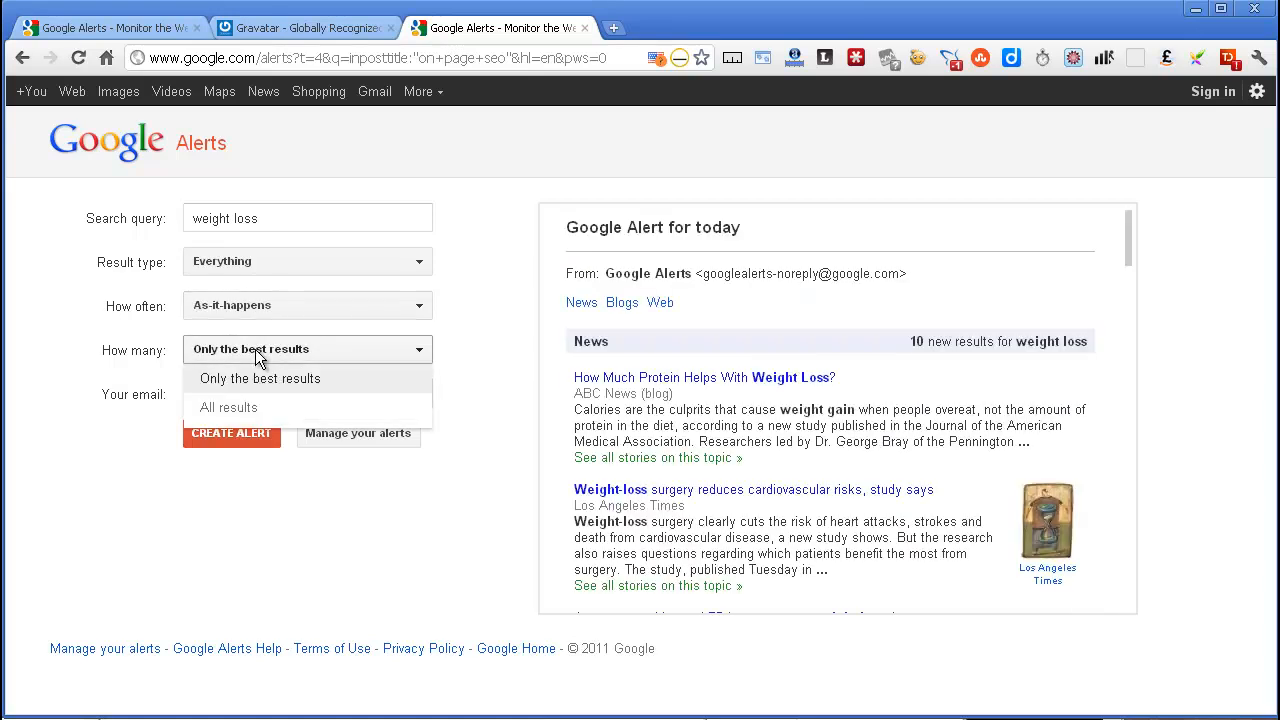
click(228, 406)
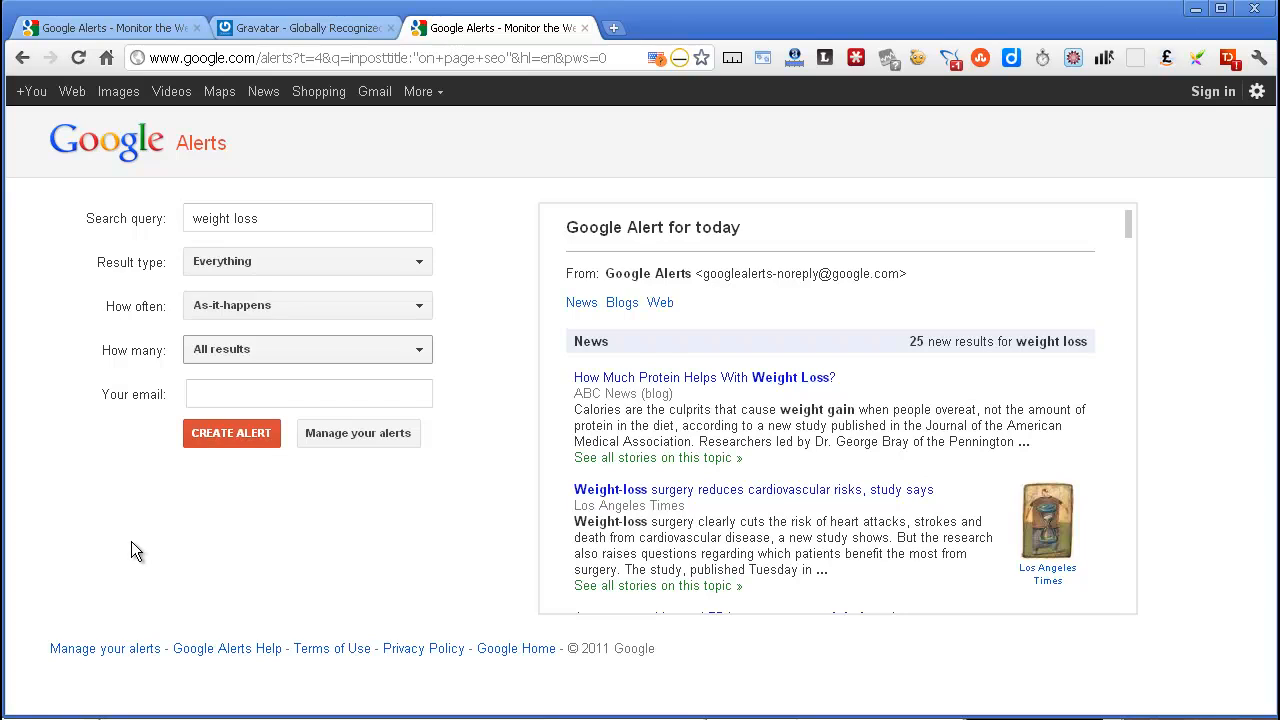
click(251, 262)
click(224, 350)
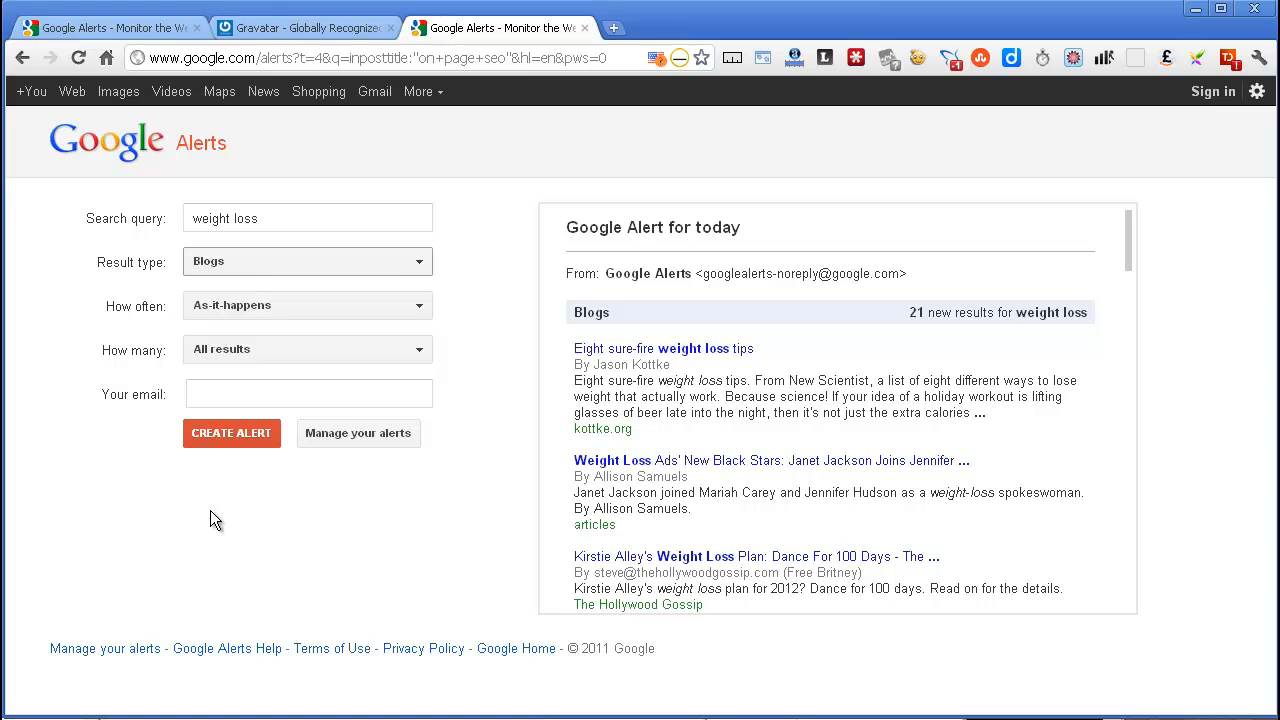
Step: Replace the search query with inposttitle:"on page seo" and highlight the phrase inside the quotation marks
drag(277, 219, 135, 222)
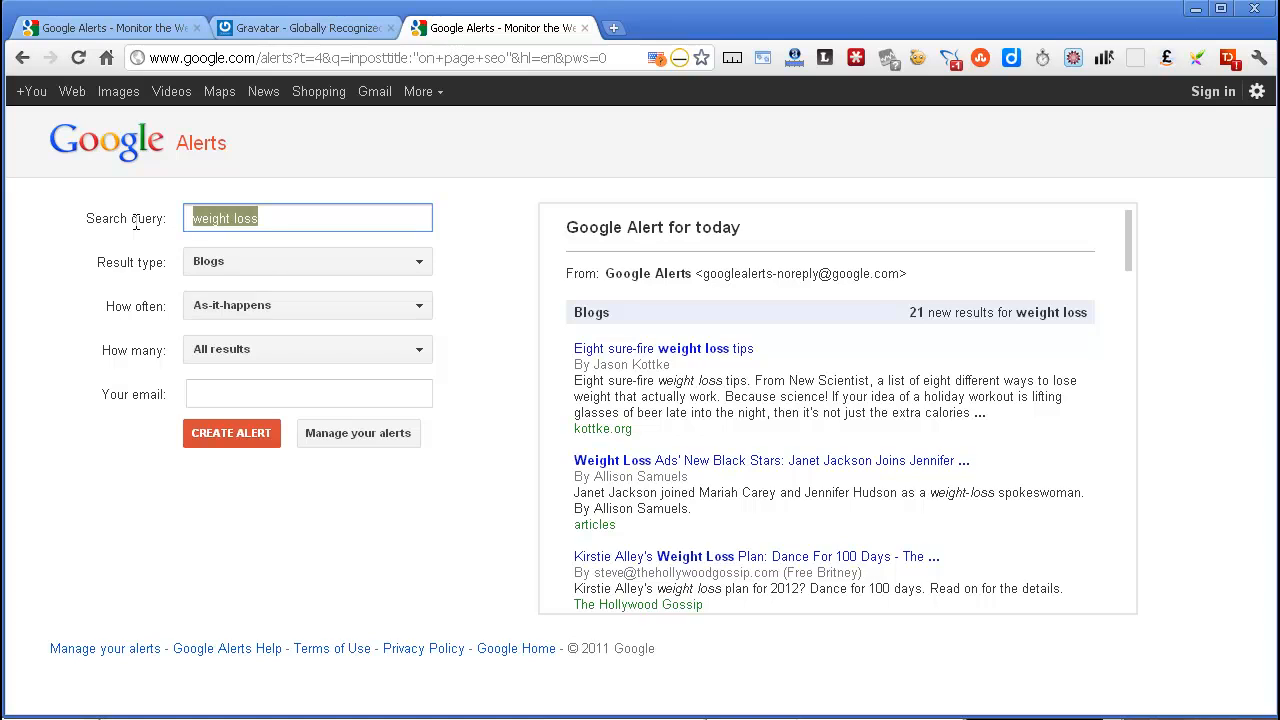
text(inposttitle:"on page seo")
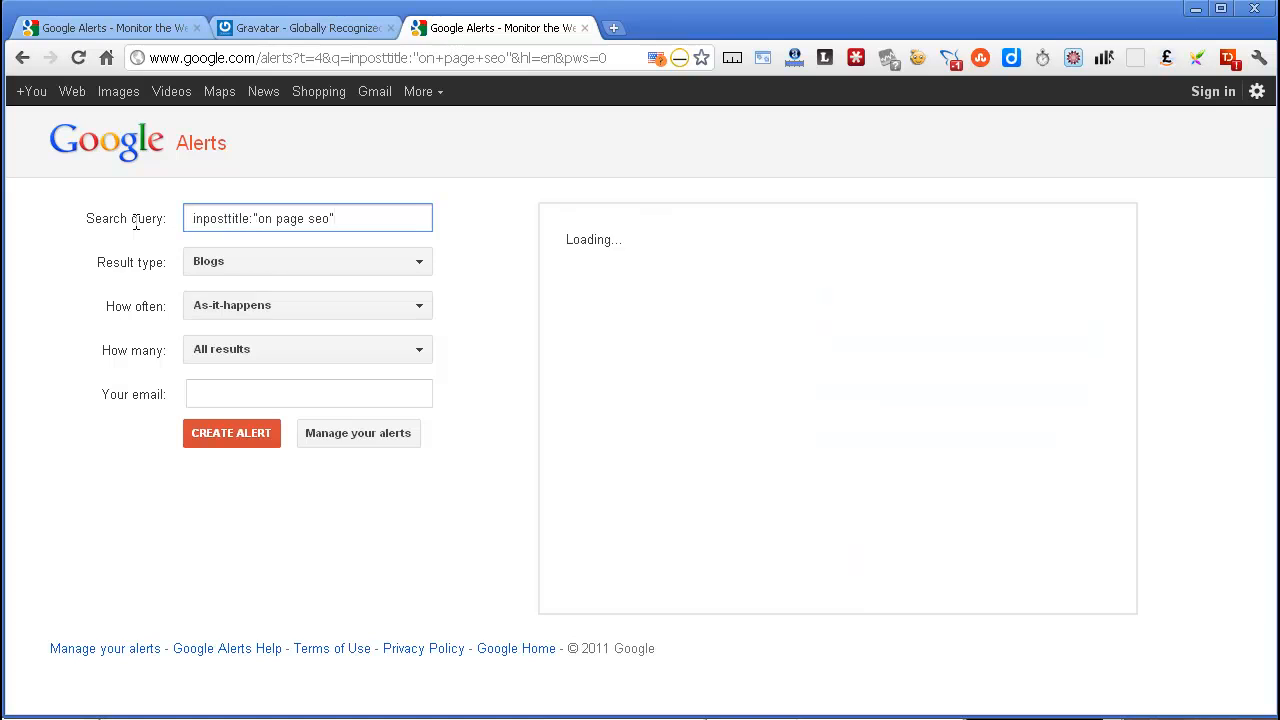
drag(330, 218, 257, 219)
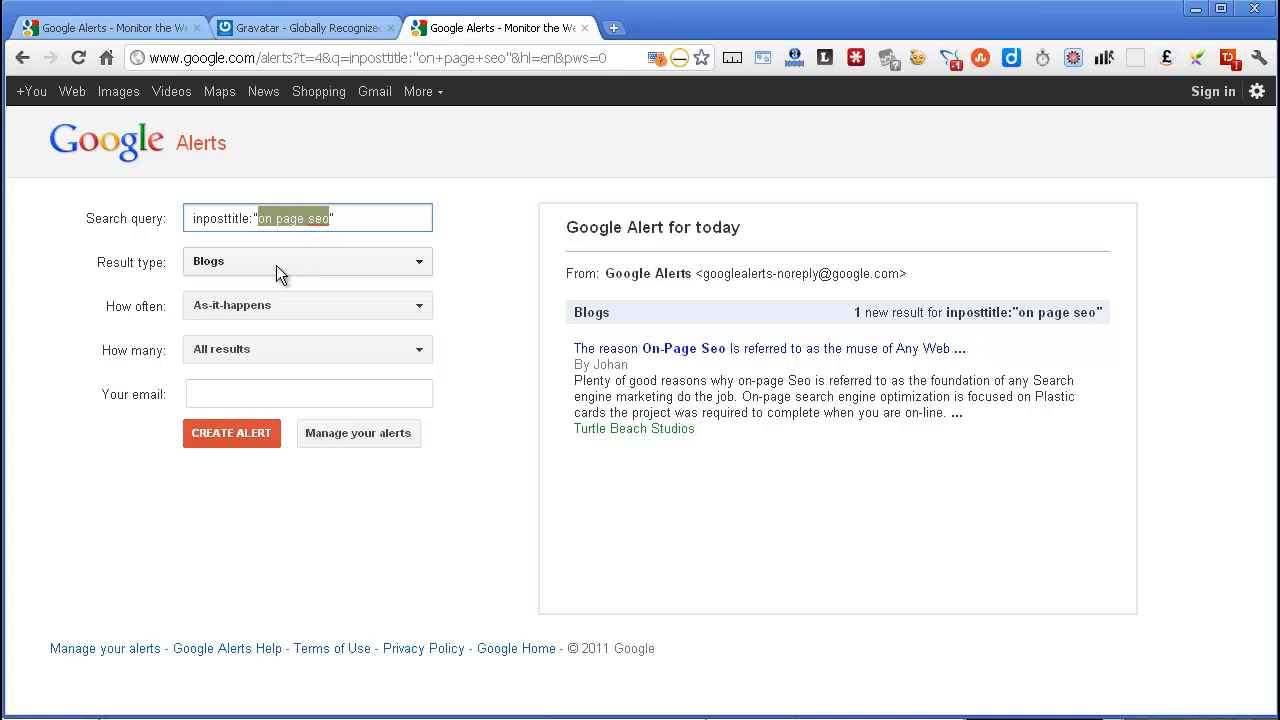
Step: Replace the quoted phrase with weight loss so the query reads inposttitle:"weight loss", keeping the result type as Blogs
text(weight loss)
click(201, 528)
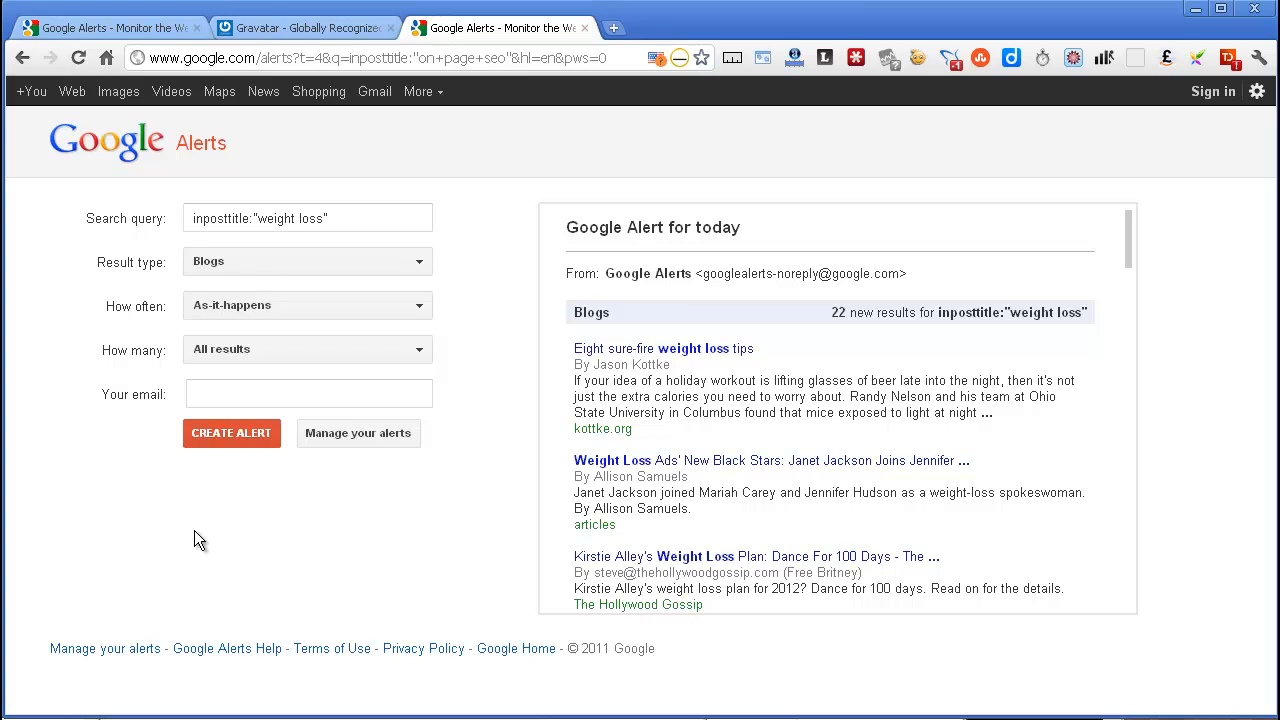
click(303, 266)
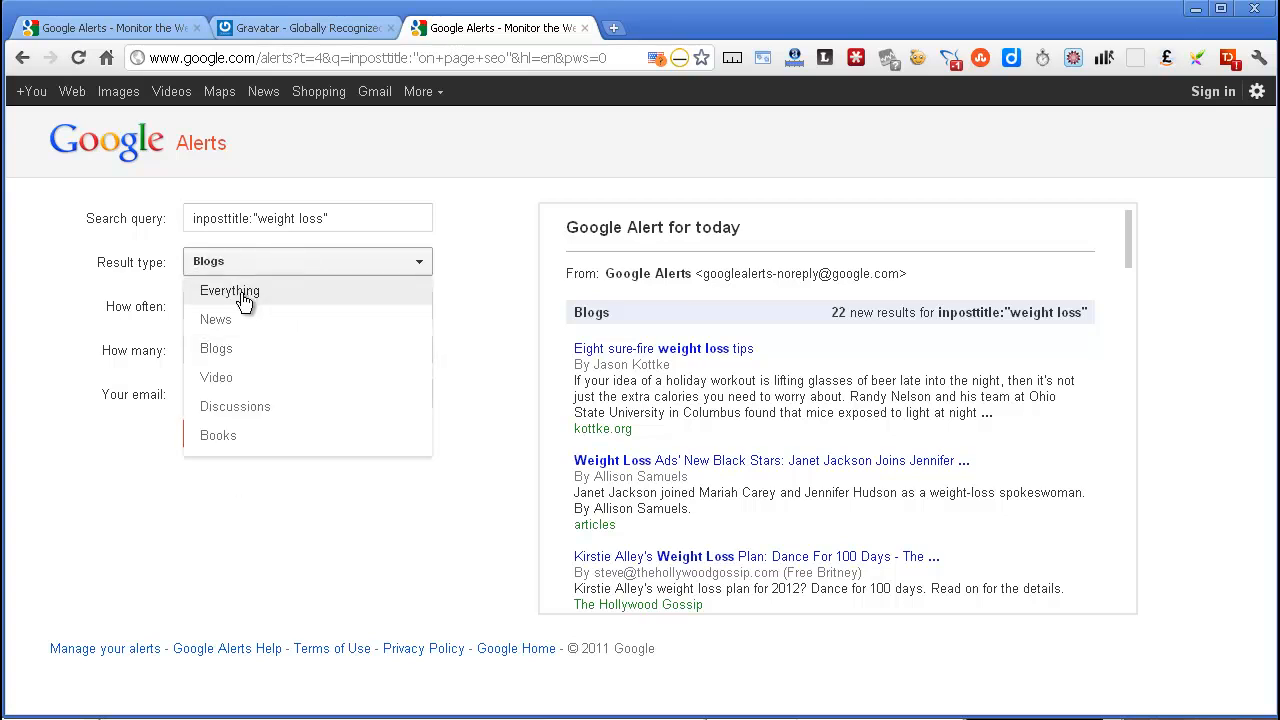
click(216, 348)
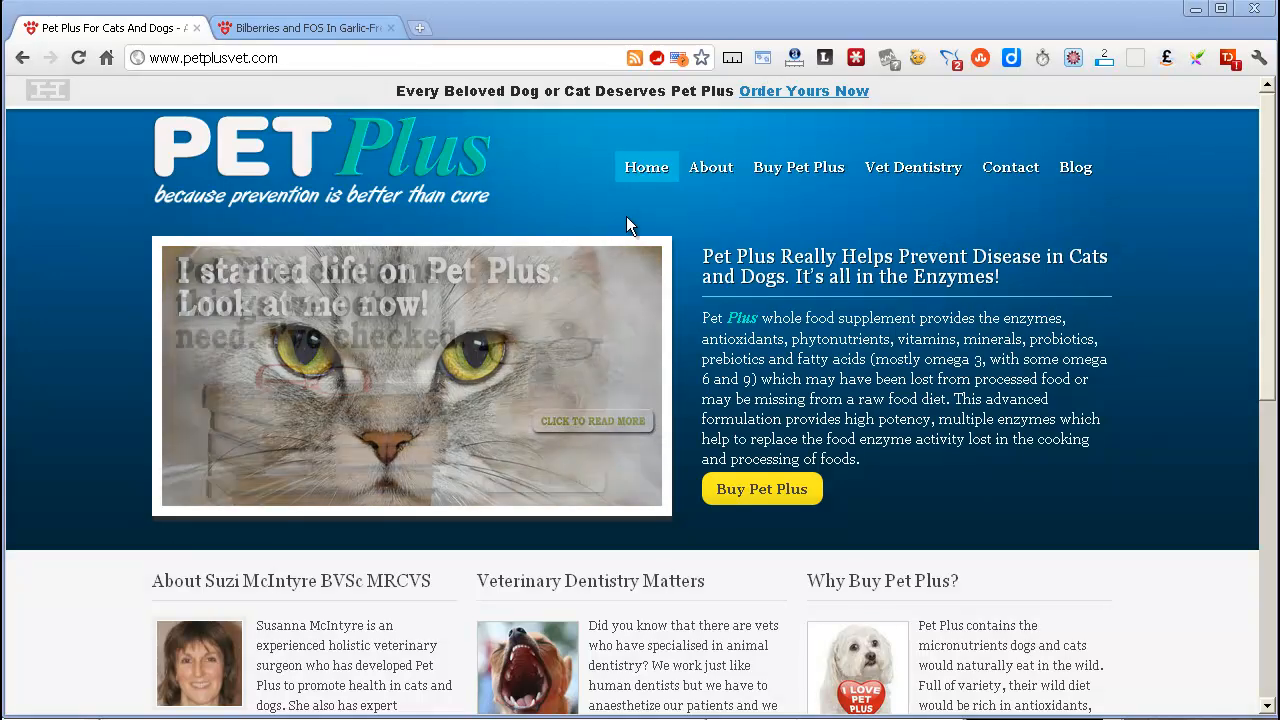
Step: Go to the comment form of the New Improved Pet Plus Ingredients article and fill in the commenter's full name
key(ctrl+Tab)
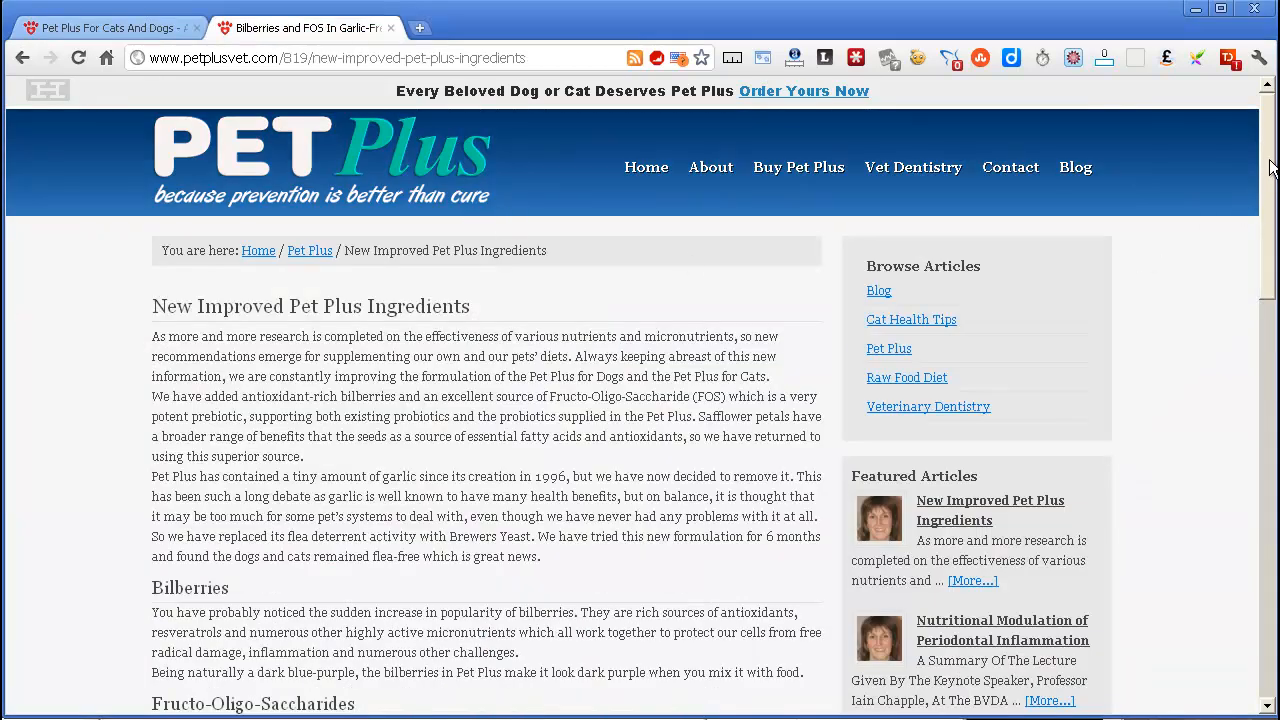
drag(1272, 167, 1274, 432)
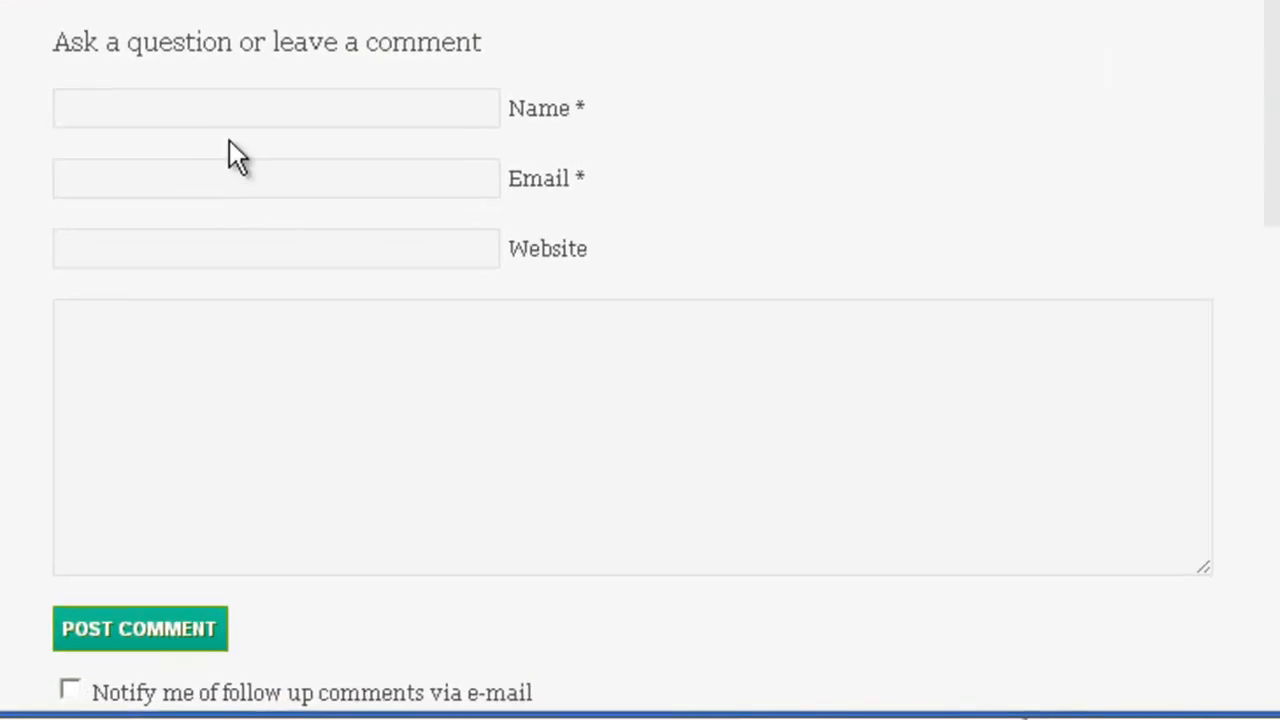
click(247, 373)
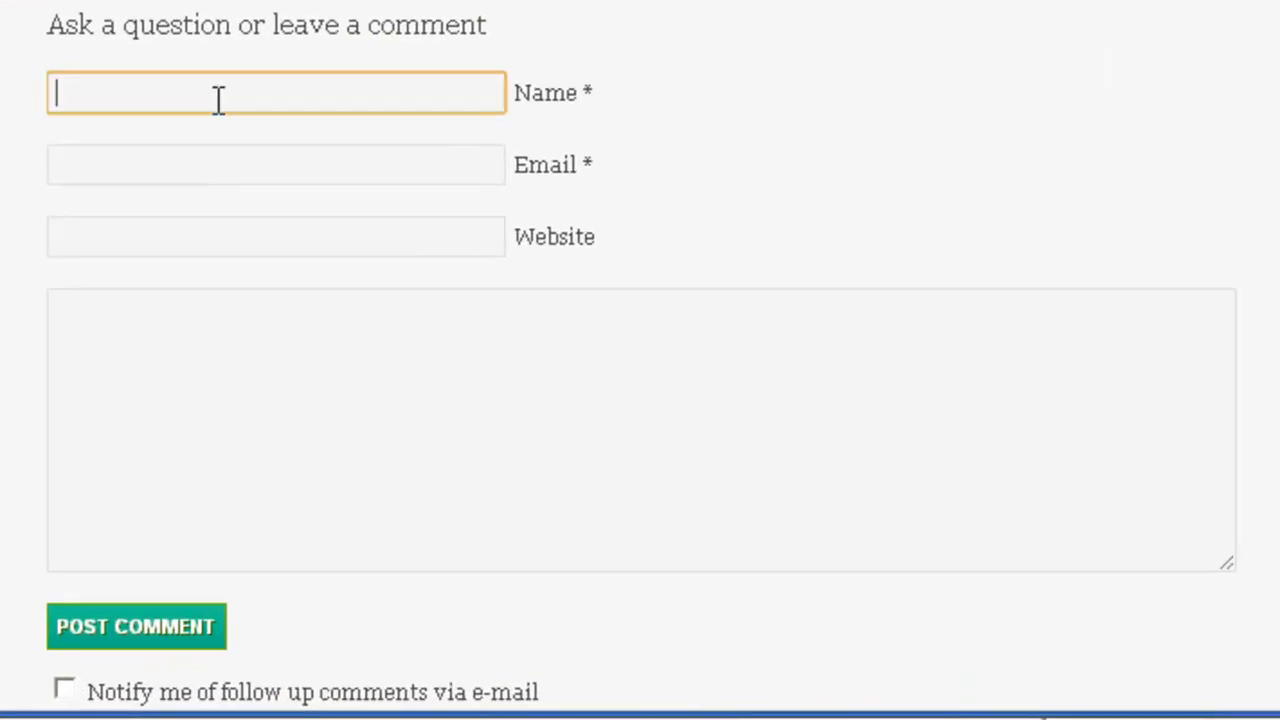
text(Liz)
key(Down)
key(Tab)
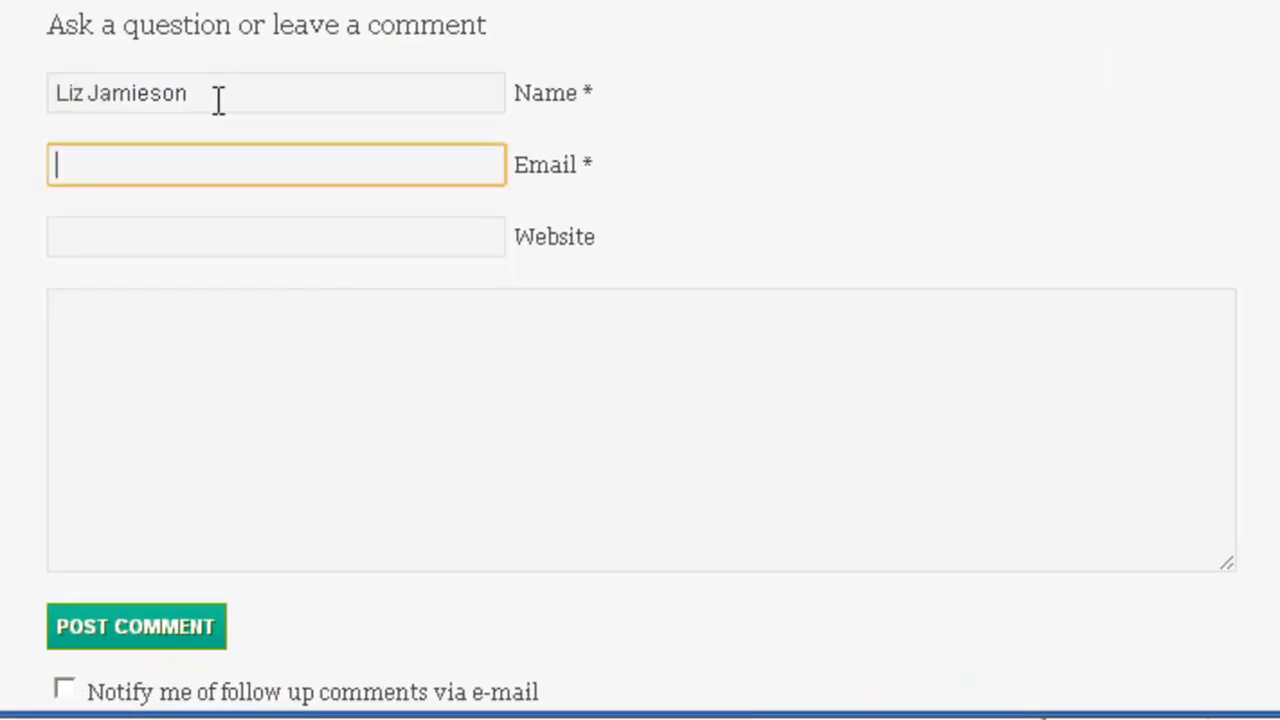
key(Down)
key(Down)
key(Tab)
text(ht)
key(Down)
key(Tab)
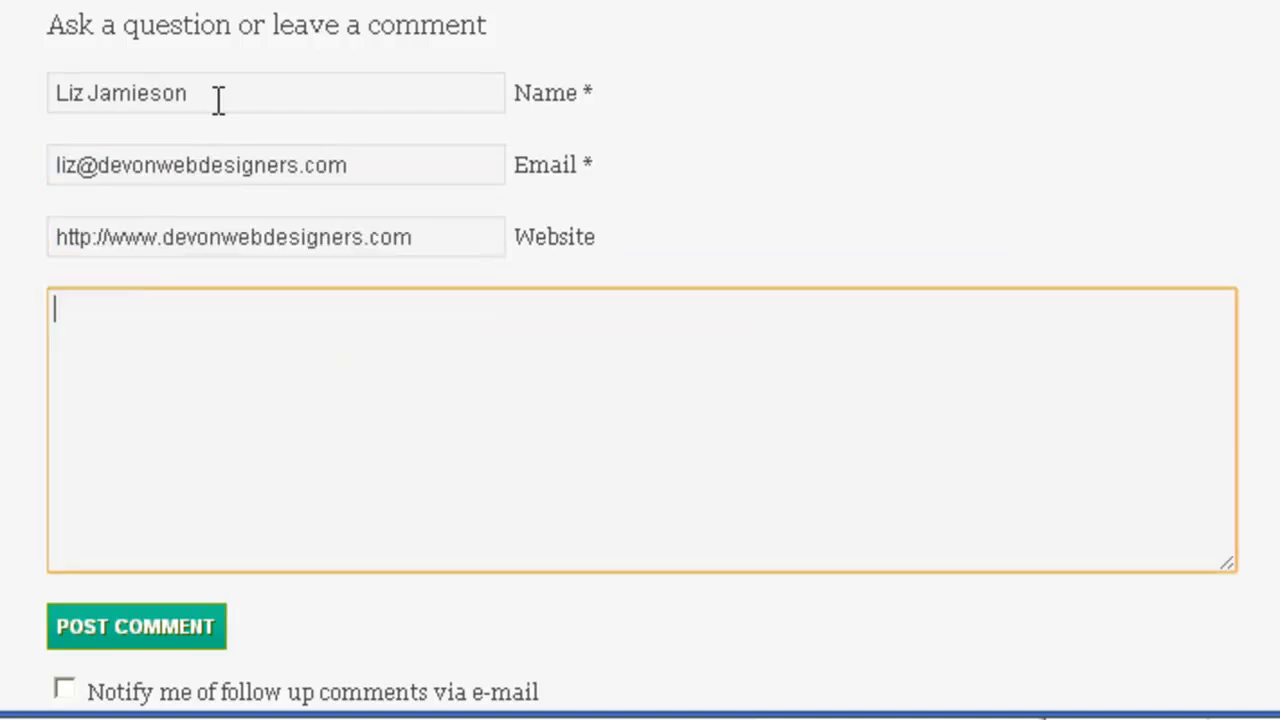
right_click(86, 391)
click(184, 570)
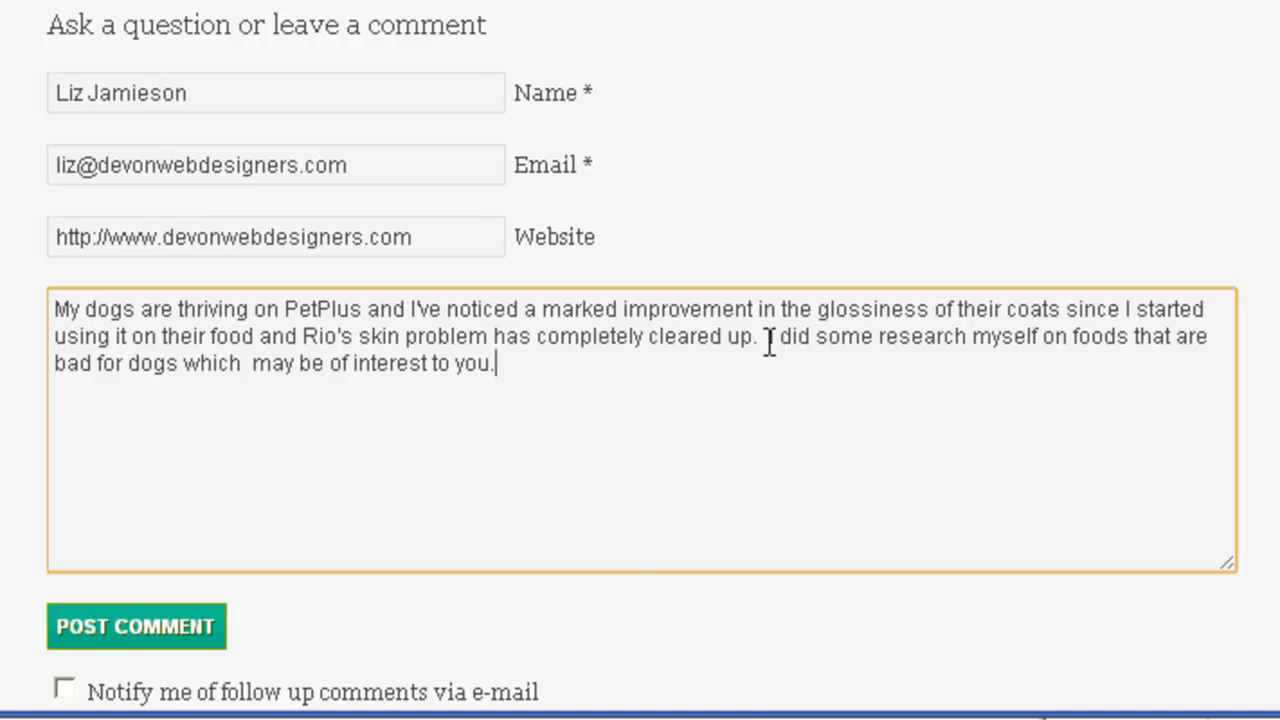
drag(766, 342, 788, 368)
click(720, 436)
text(http://www.devonwebdesigners.com/3926/no-follow-link-what-is-external-nofollow/)
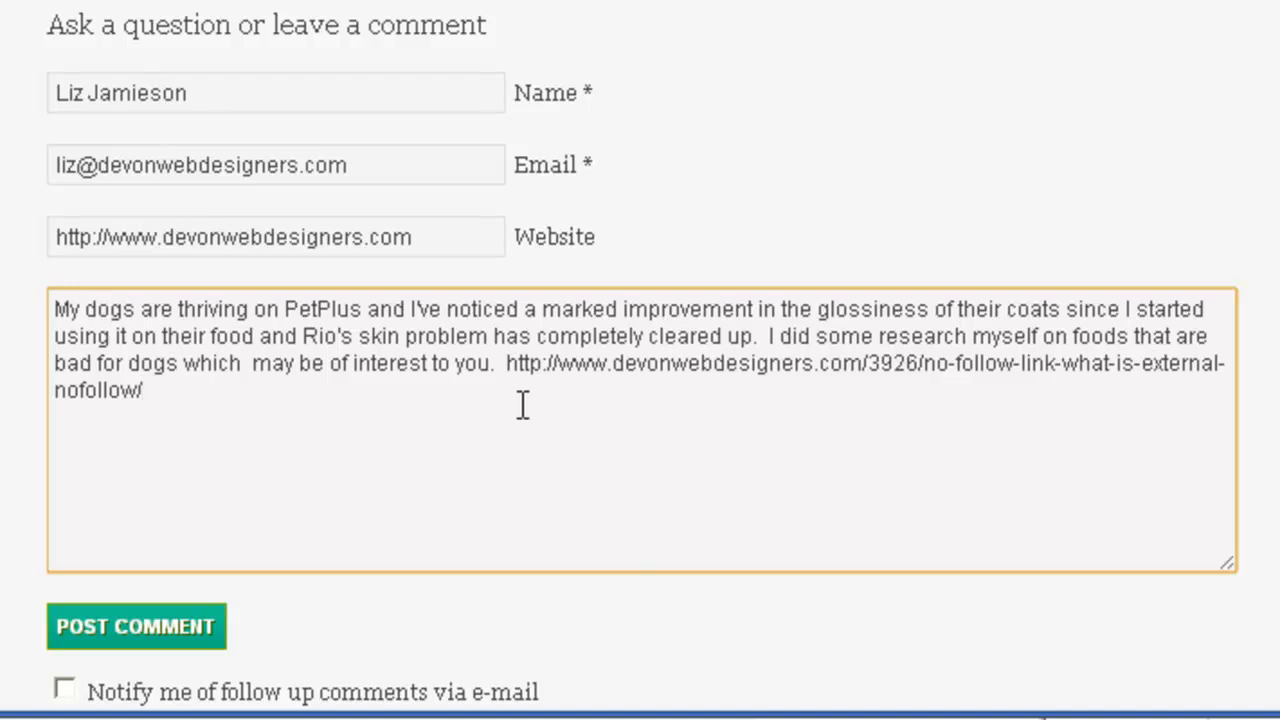
Step: Cut the nofollow article URL from the end of the comment text, keeping it on the clipboard
click(497, 365)
drag(503, 366, 533, 390)
key(ctrl+c)
key(Delete)
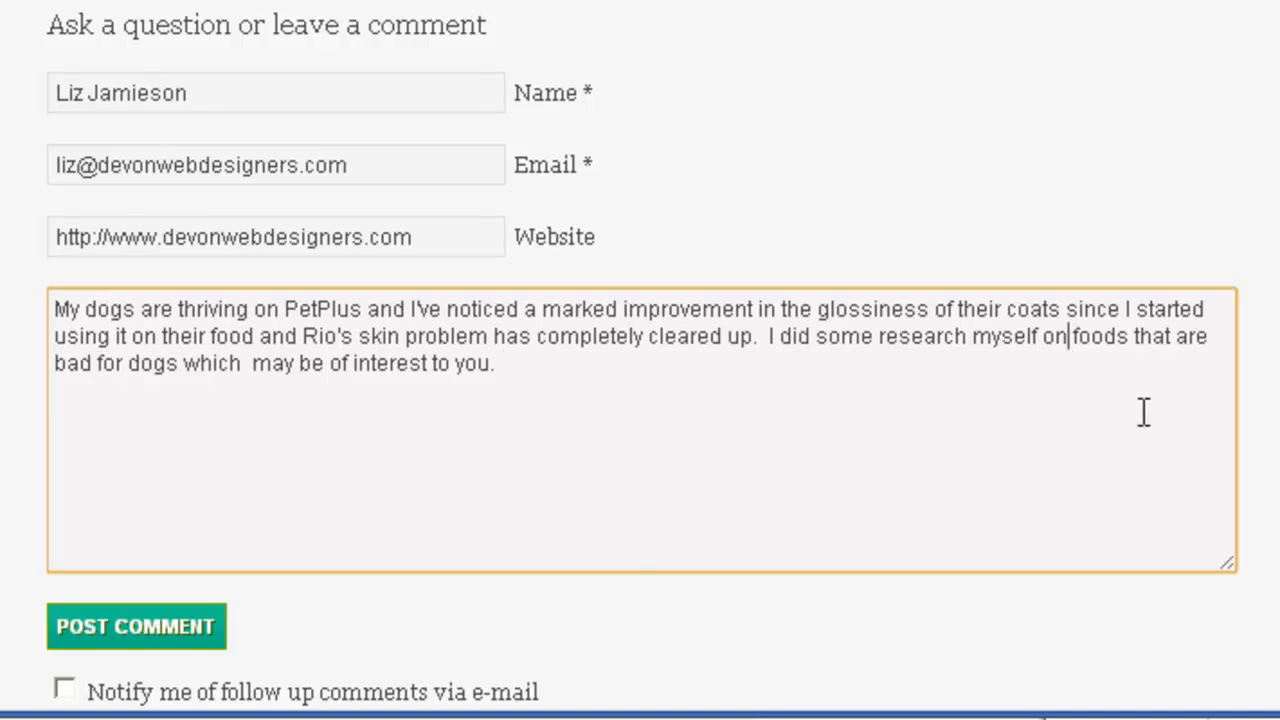
Step: Enclose the phrase "foods that are bad for dogs" in the comment with <a> and </a> tags
text(<a>)
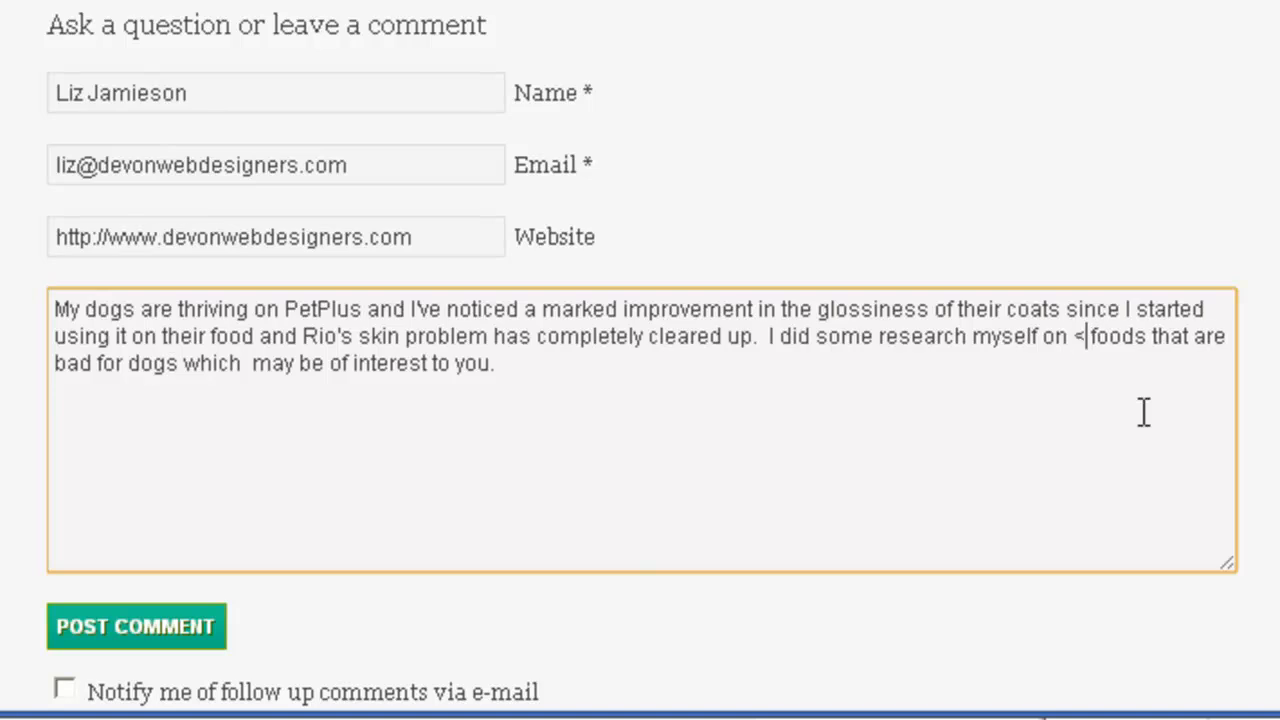
click(214, 365)
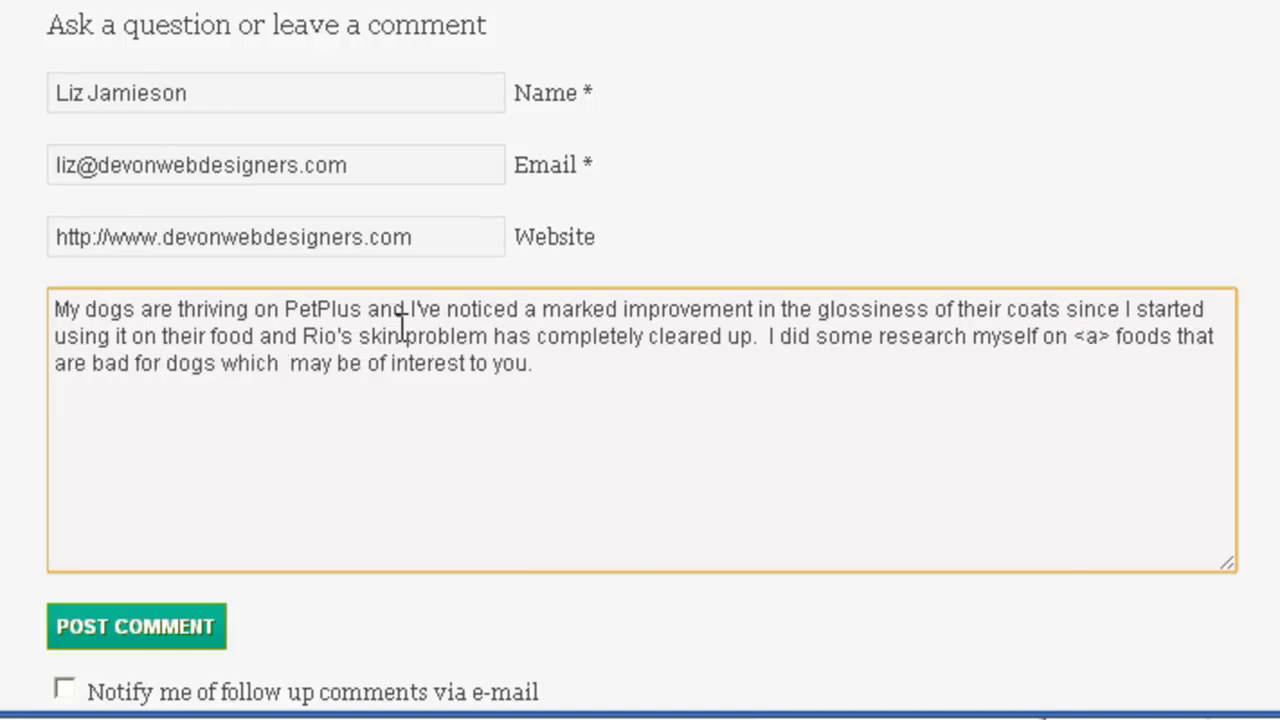
text(<>)
key(Left)
text(/a)
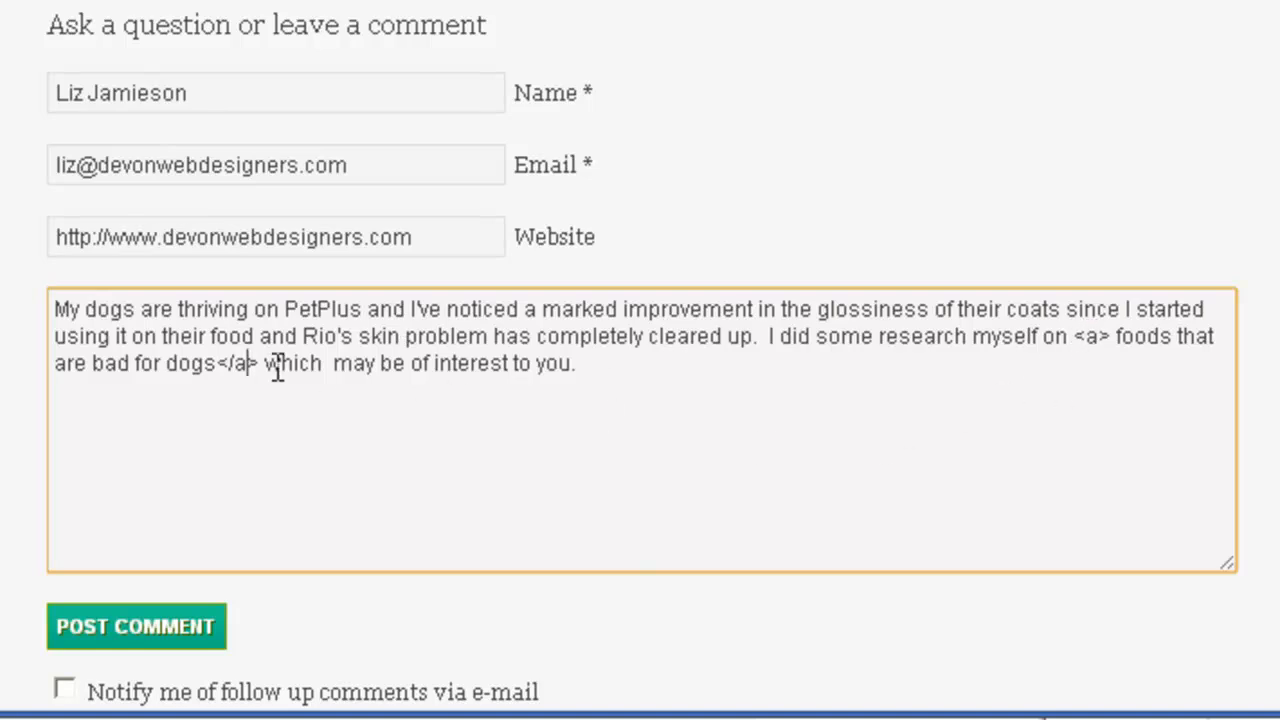
Step: Add an href attribute to the opening anchor tag, with the copied nofollow article URL between its quotation marks
click(1101, 337)
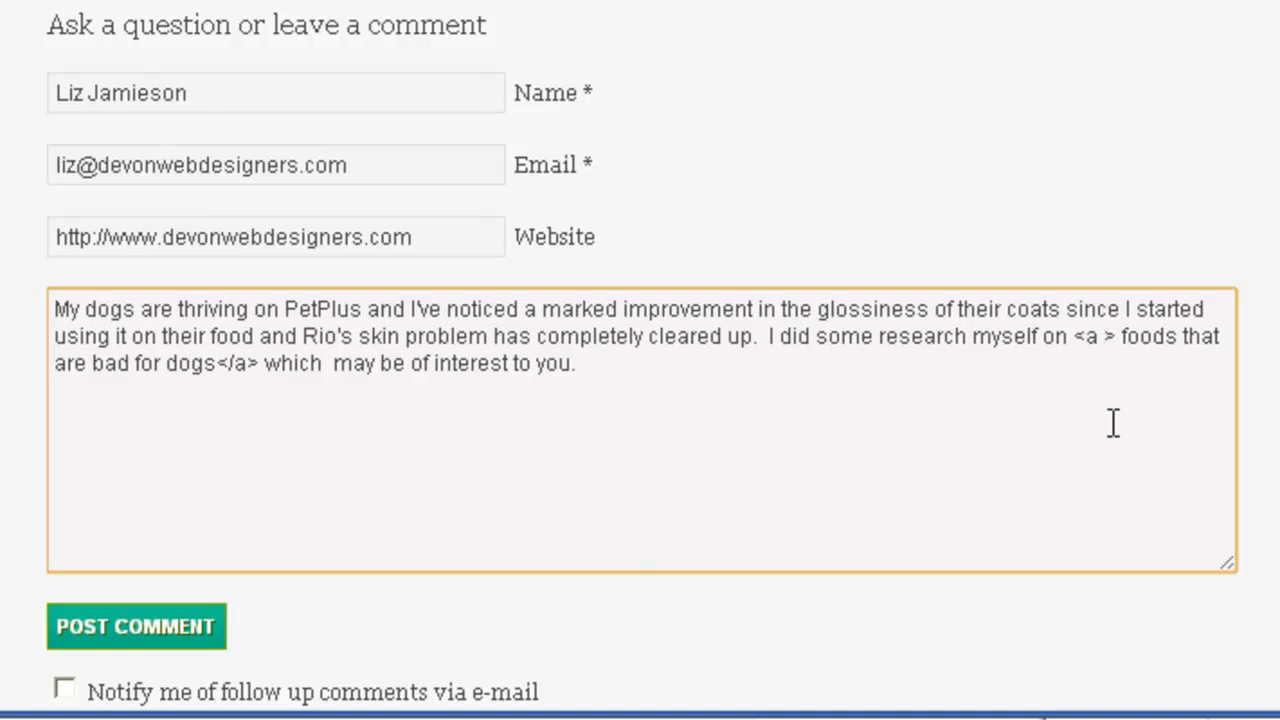
text(href=")
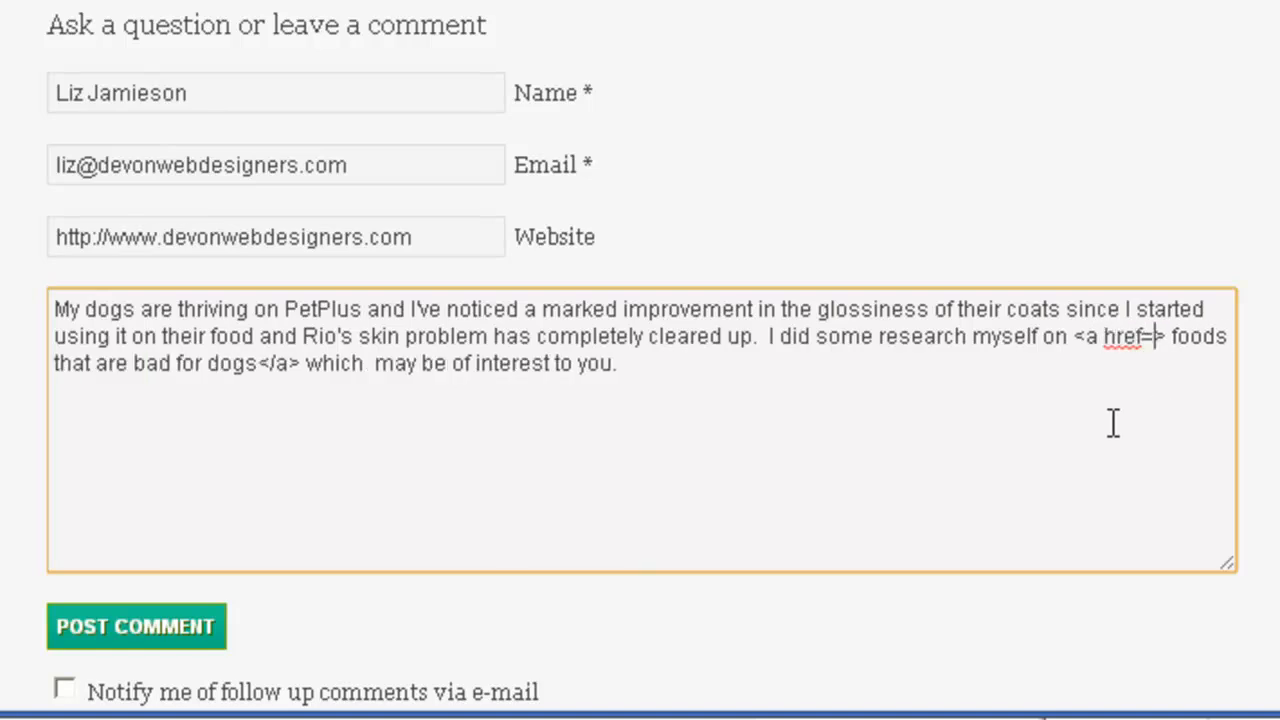
text(")
key(Left)
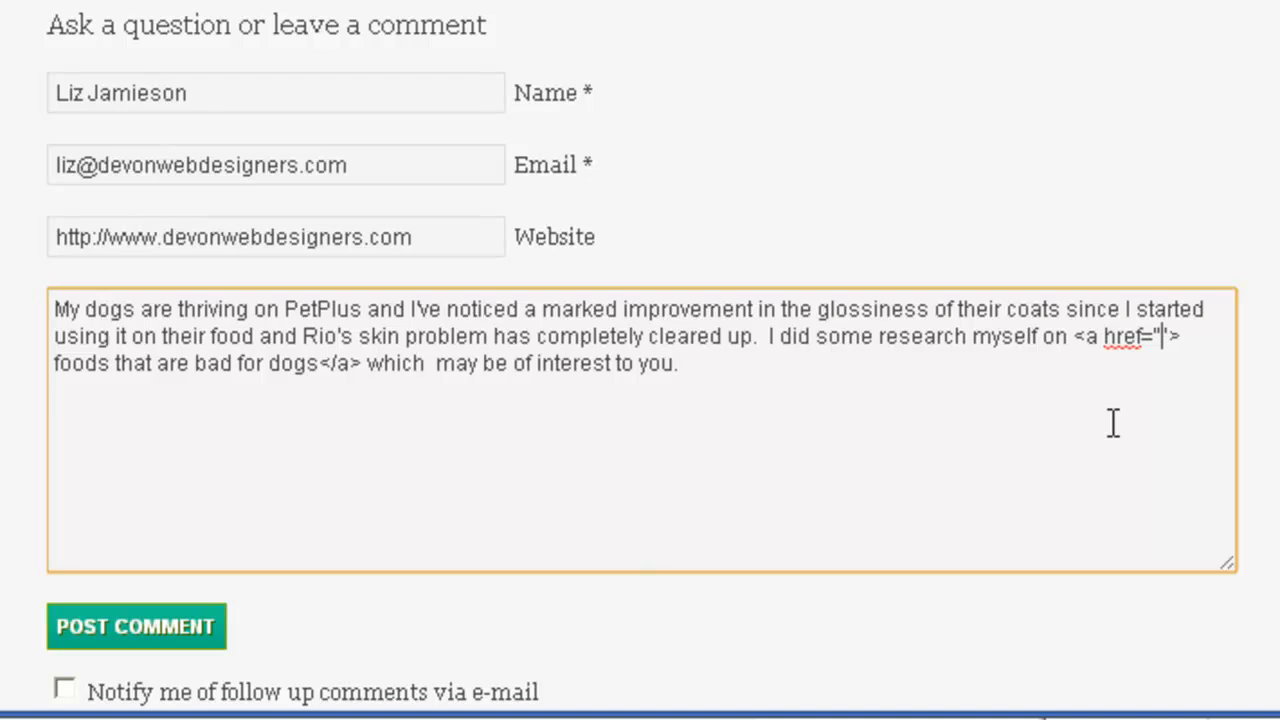
key(ctrl+v)
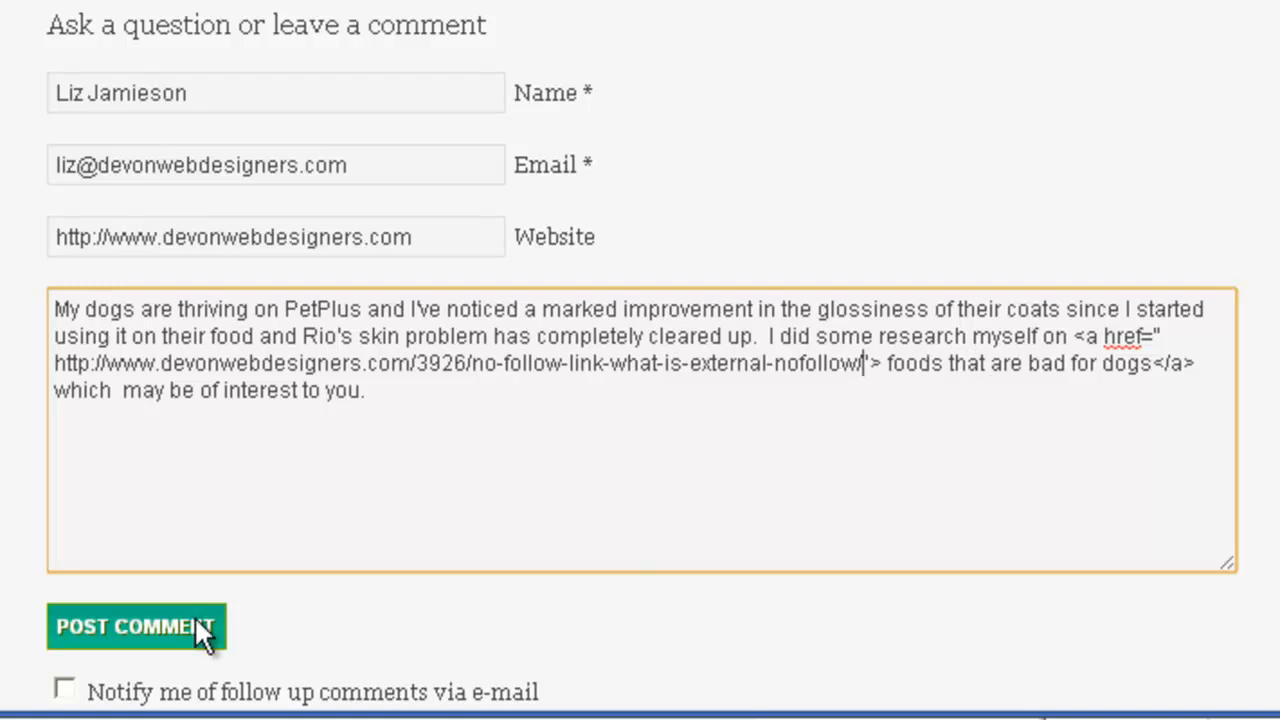
Step: Add the copied URL as a separate paragraph below the comment text without a leading space, and post the comment
click(476, 408)
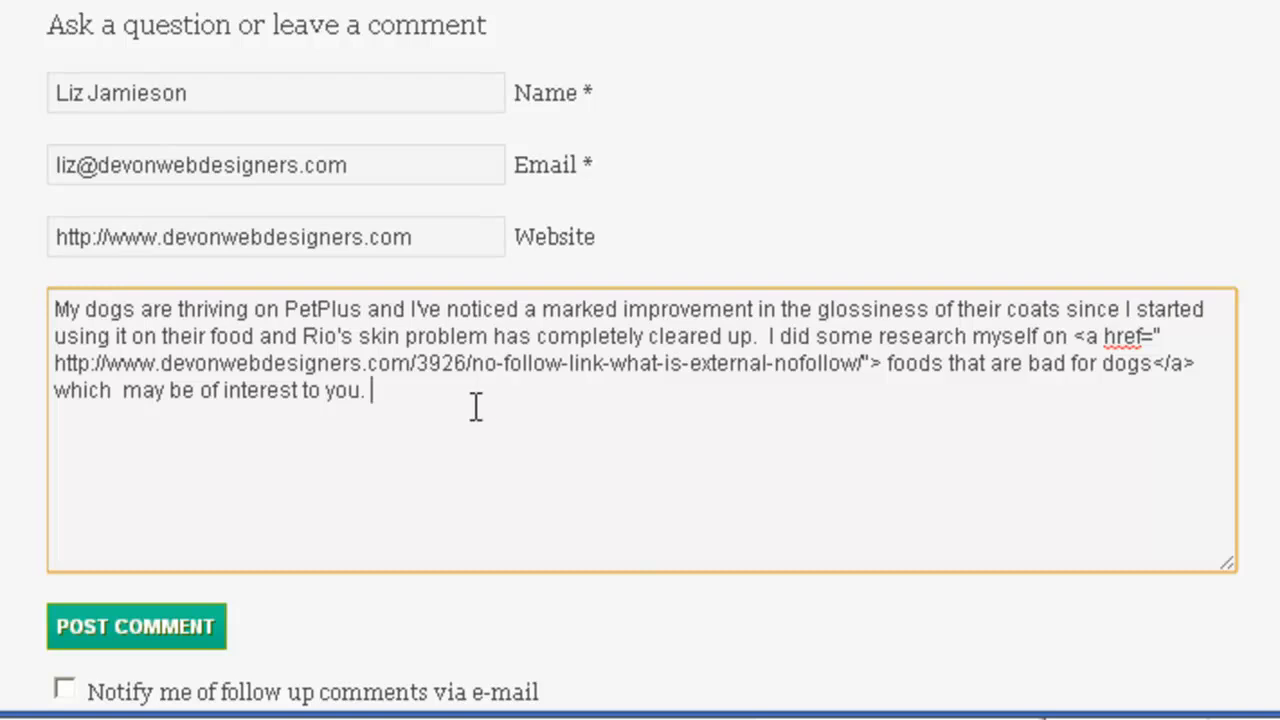
key(Return)
key(Return)
key(ctrl+v)
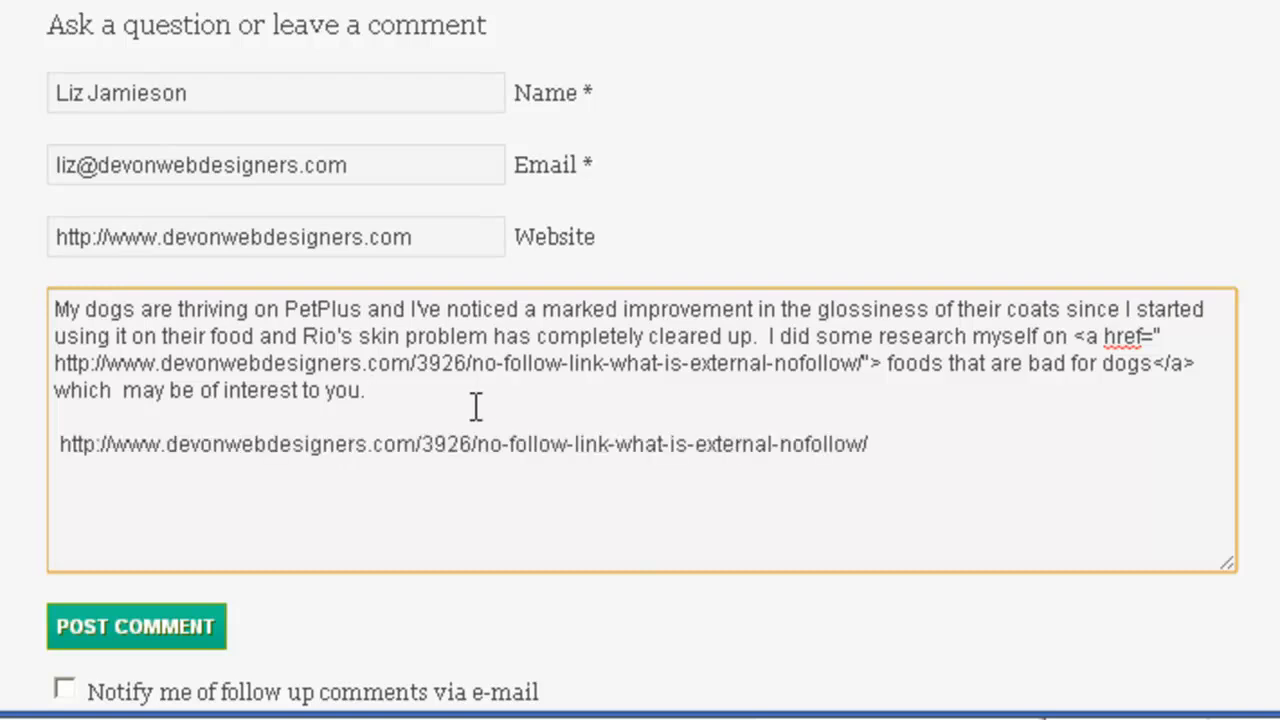
click(48, 443)
key(Delete)
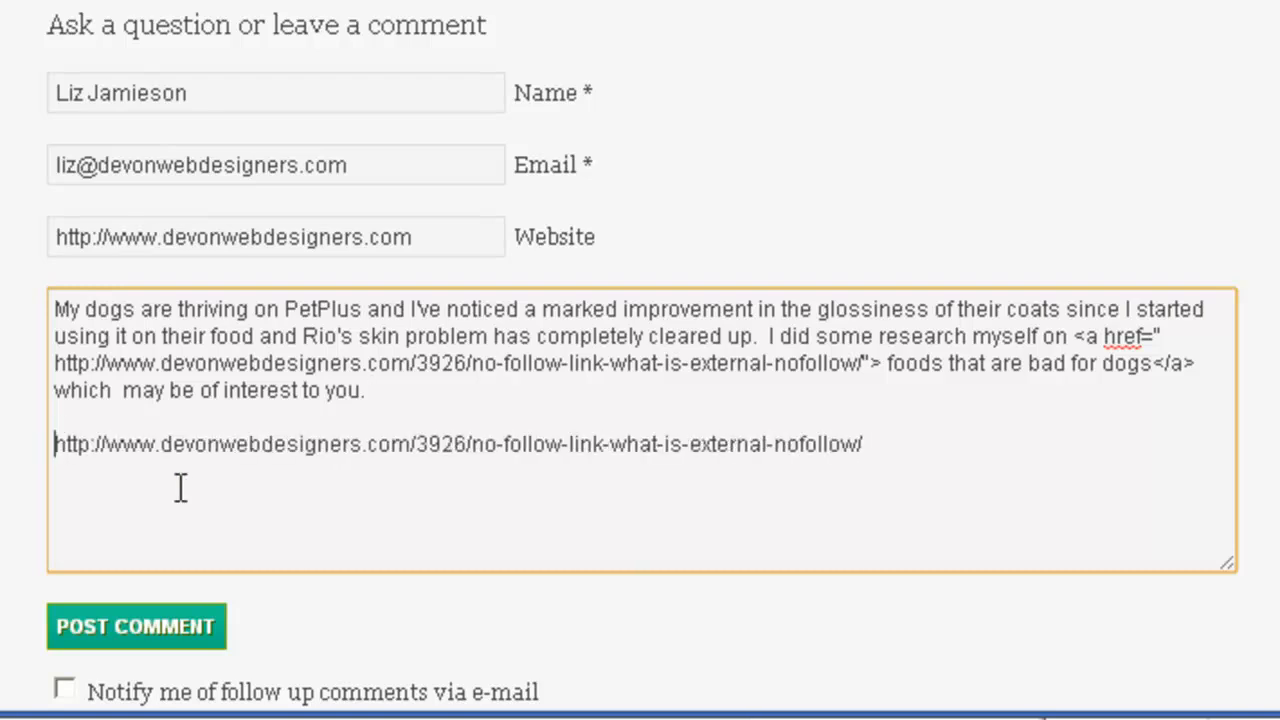
click(218, 634)
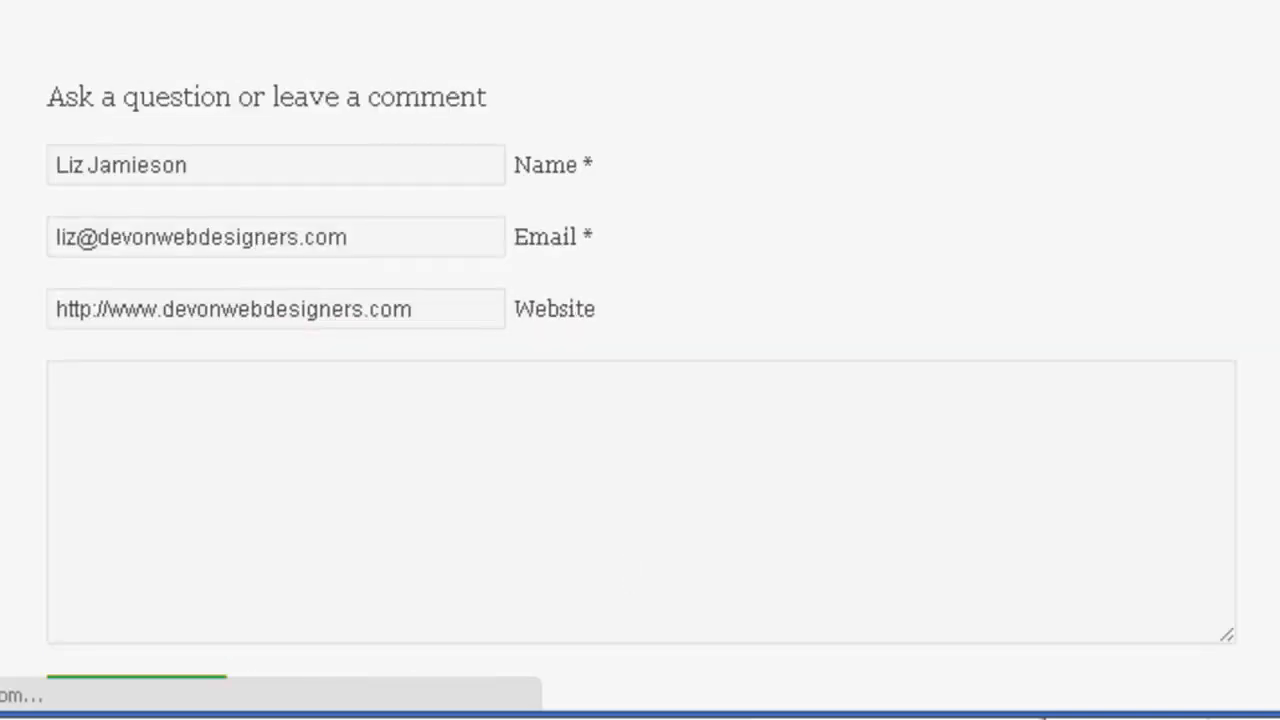
scroll(640, 360, up, 3)
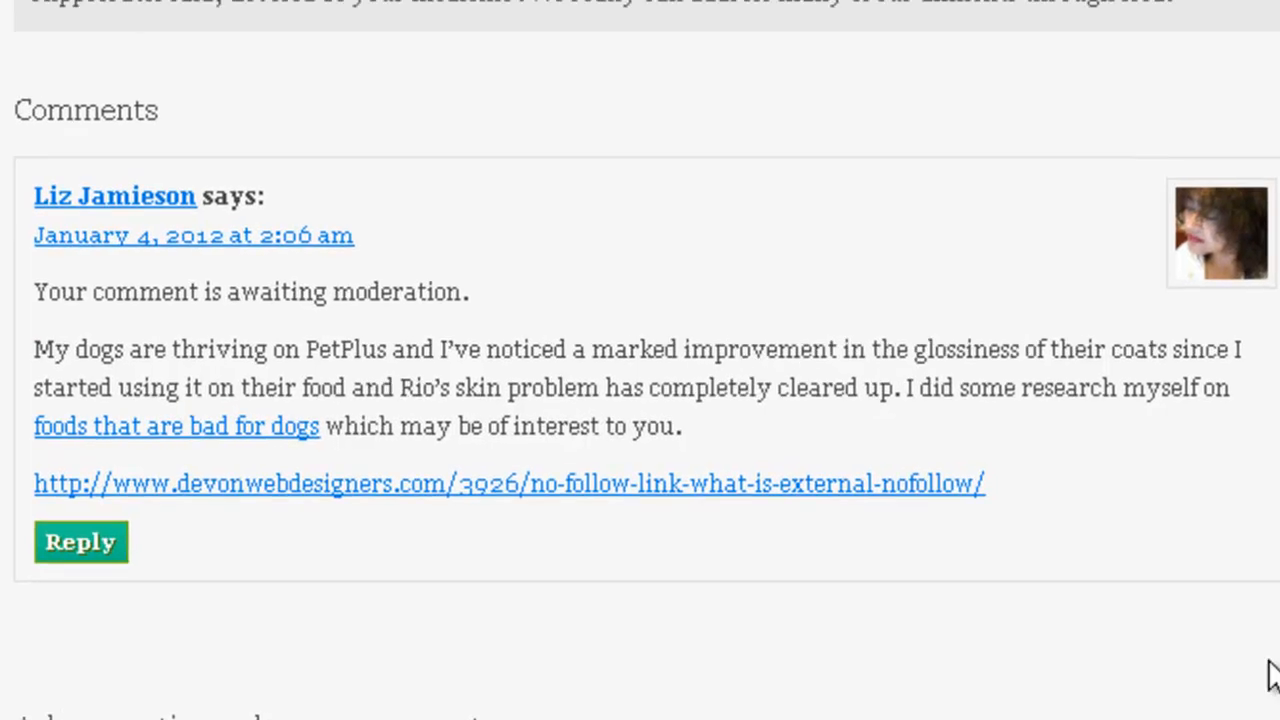